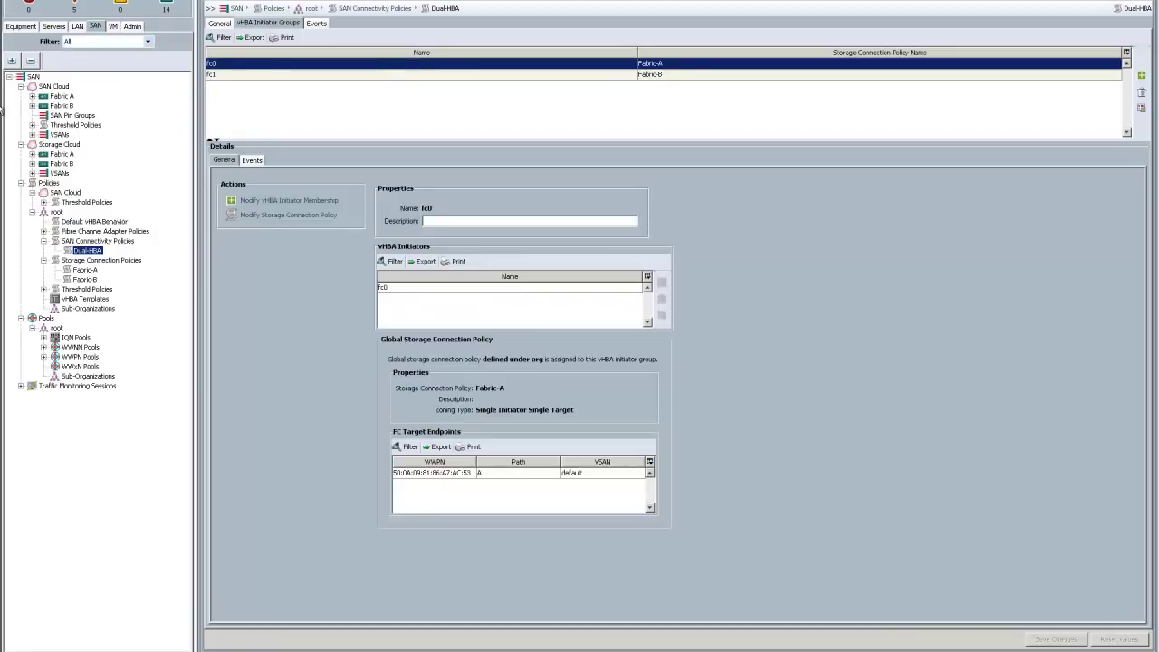
# - Open Fabric Interconnect A (primary) in the Equipment tree to view its modes, HA and firmware
pyautogui.click(19, 26)
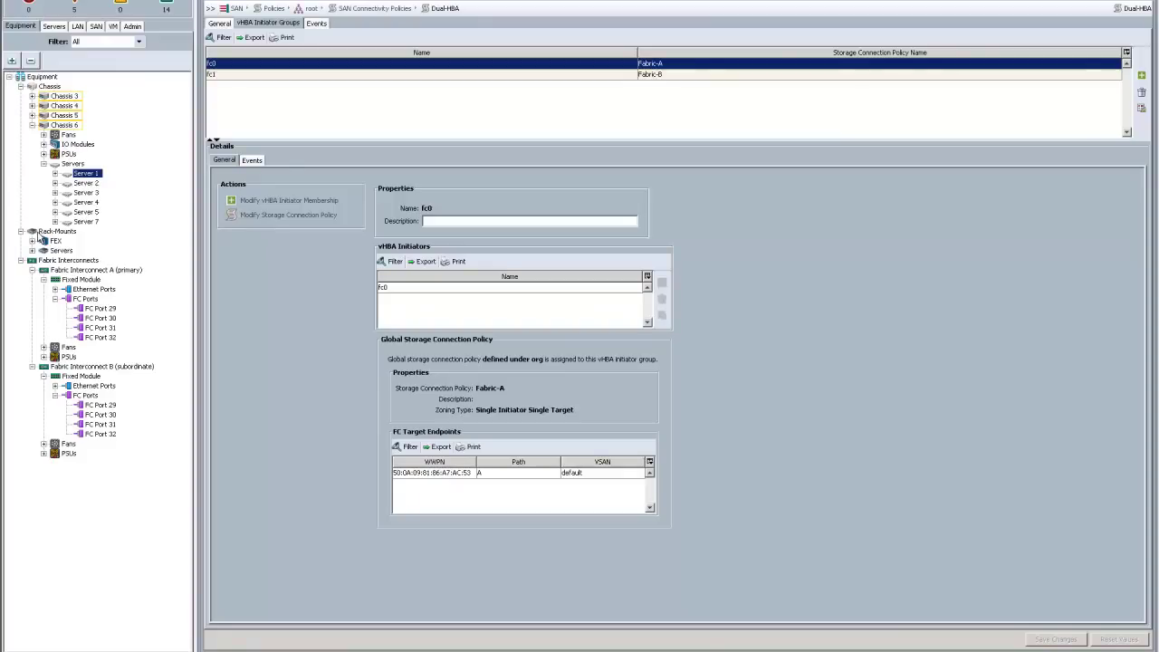
pyautogui.click(75, 262)
pyautogui.click(82, 270)
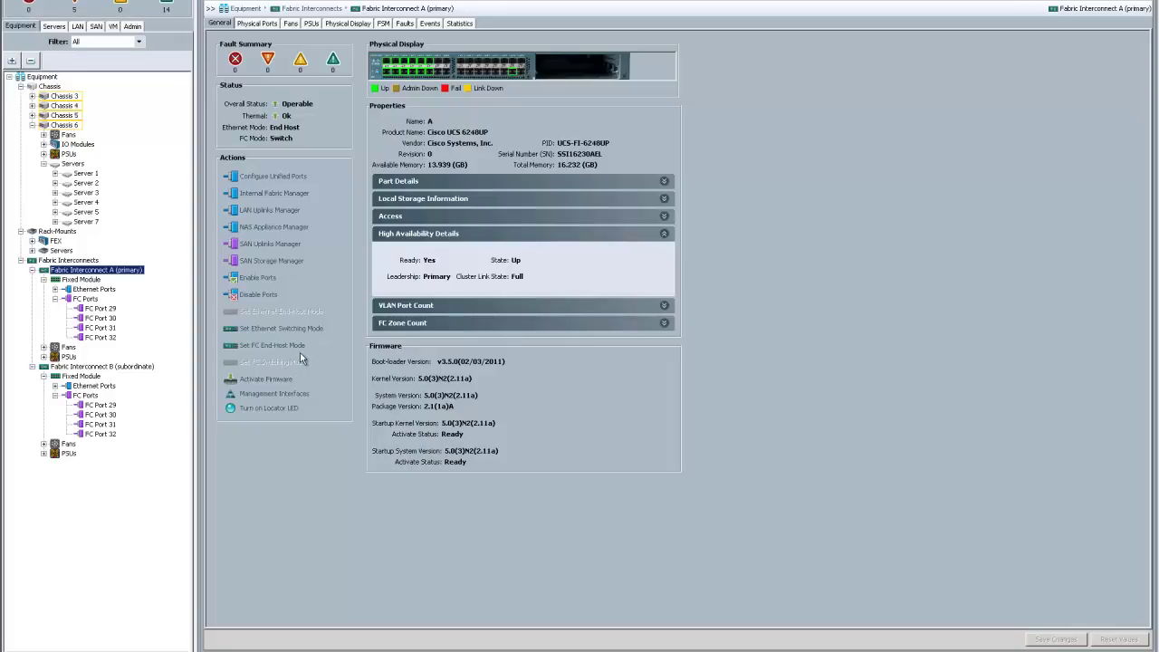
pyautogui.click(273, 176)
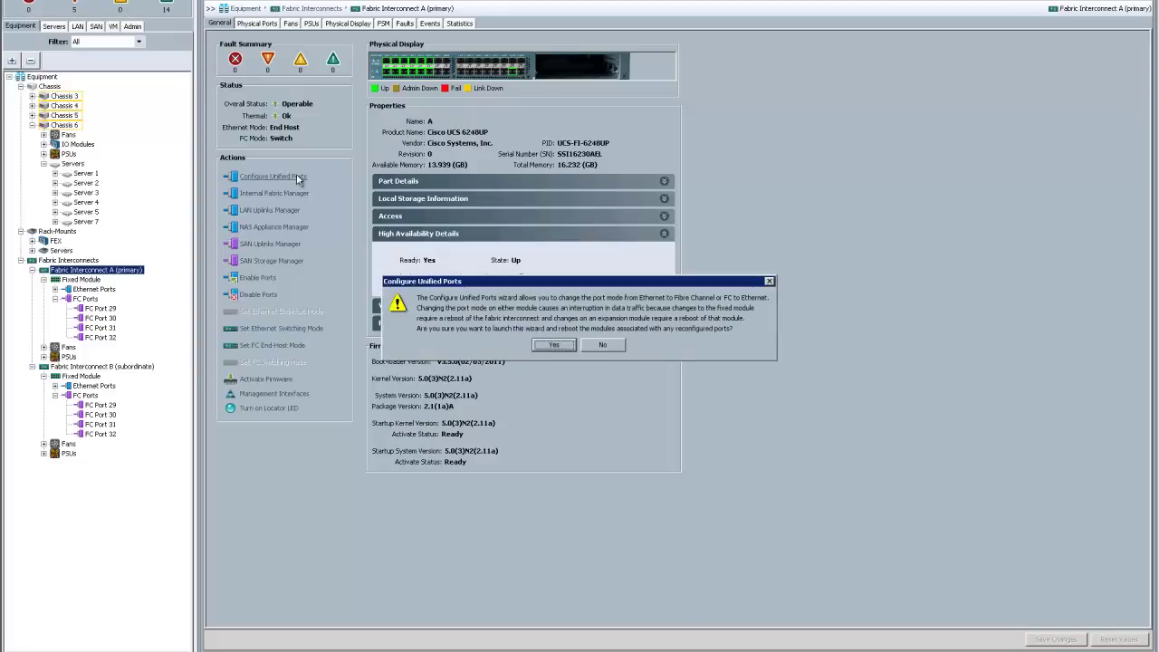
pyautogui.click(543, 345)
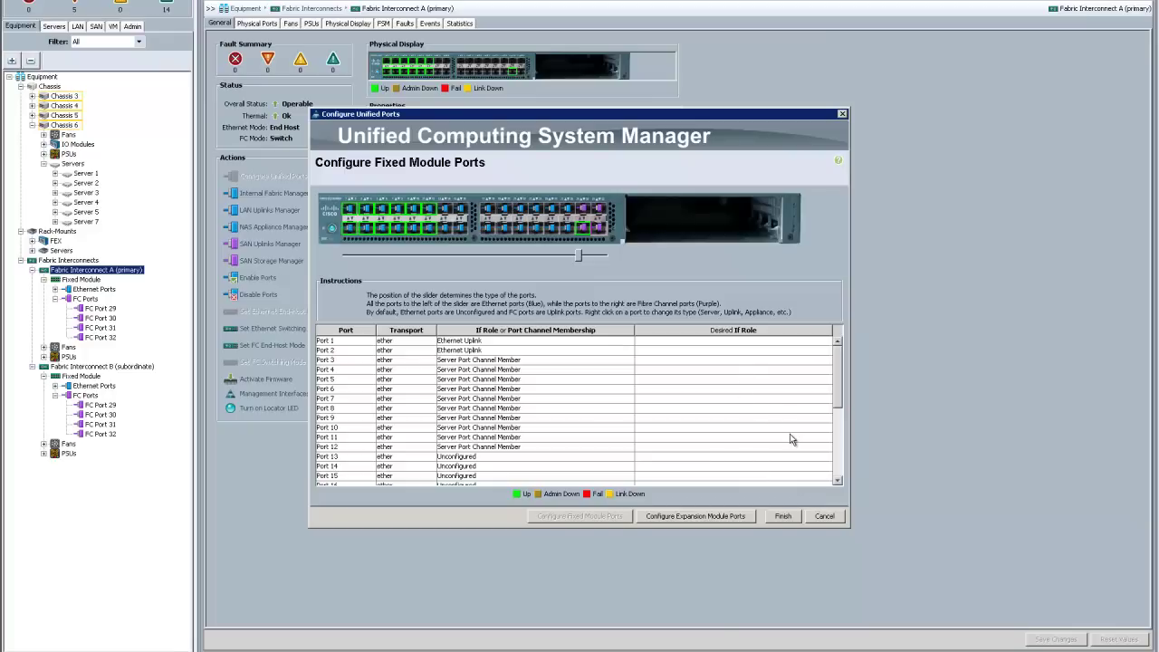
pyautogui.click(824, 517)
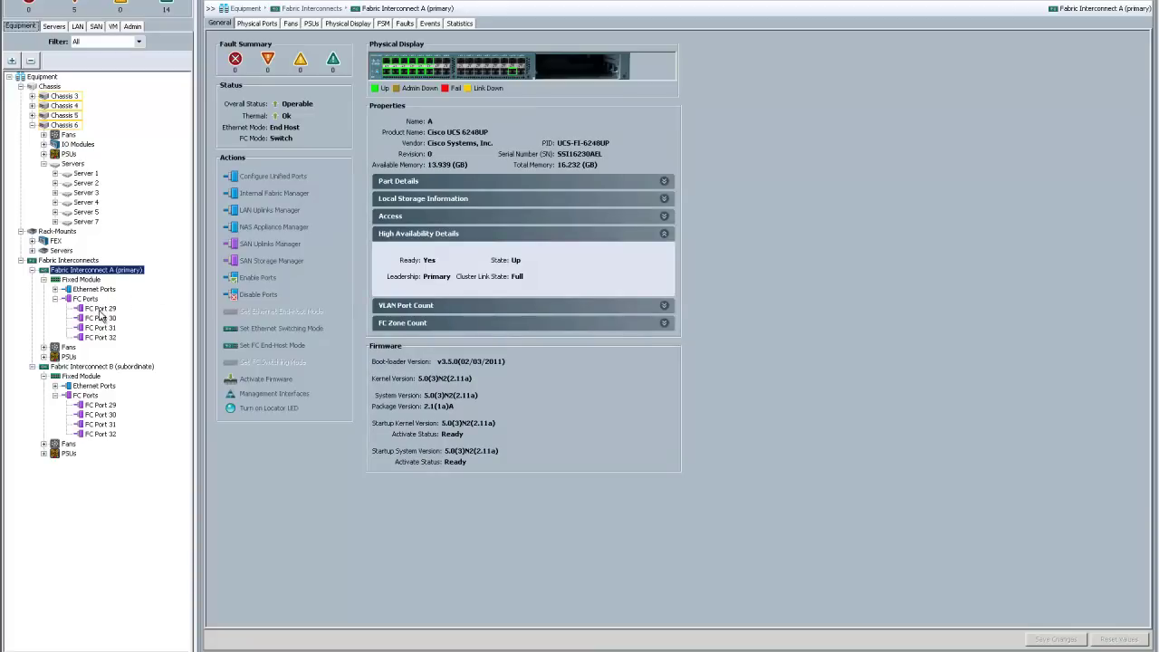
# - Read FC Port 29 and 30 on FI A, then FC Port 30 on FI B
pyautogui.click(100, 310)
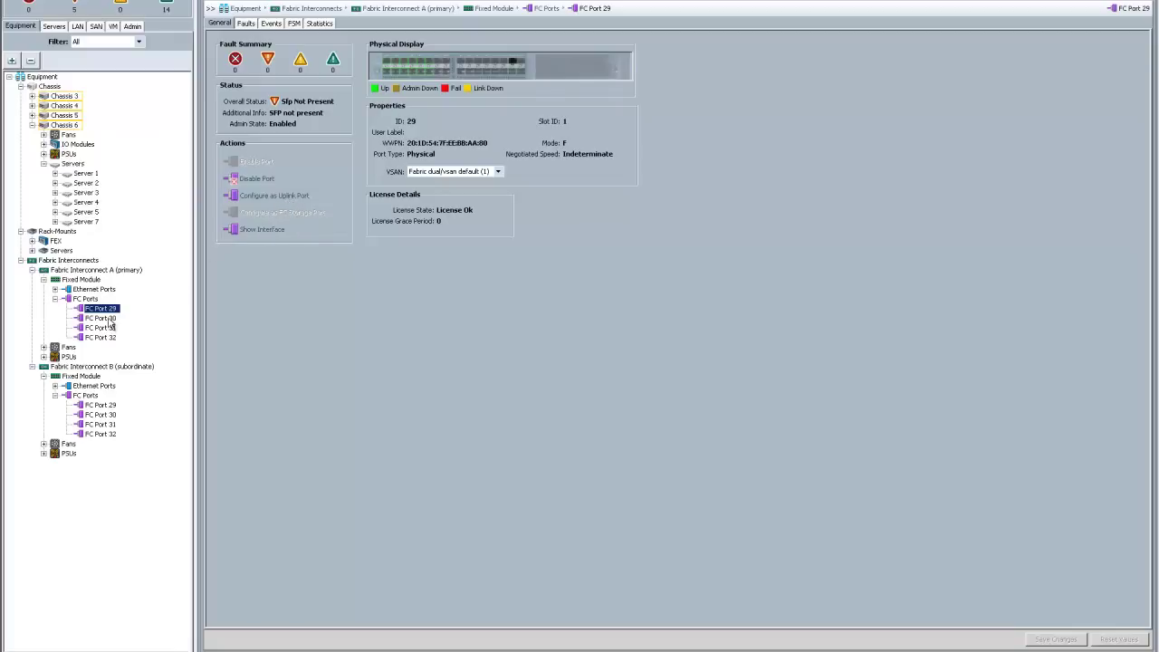
pyautogui.click(109, 320)
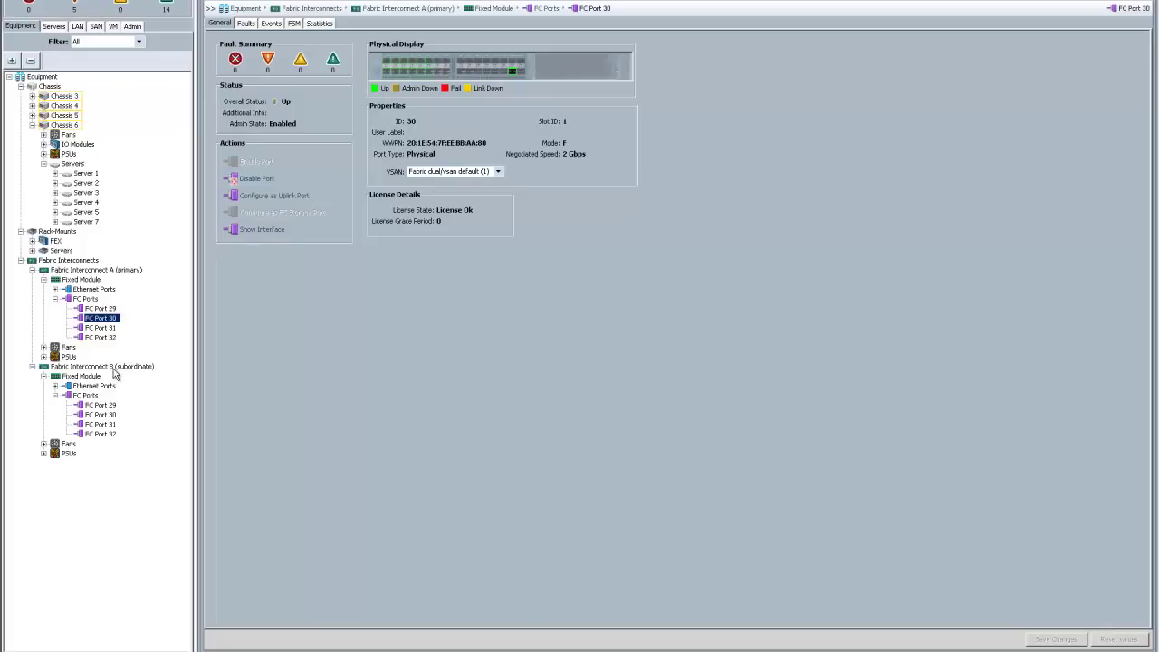
pyautogui.click(110, 414)
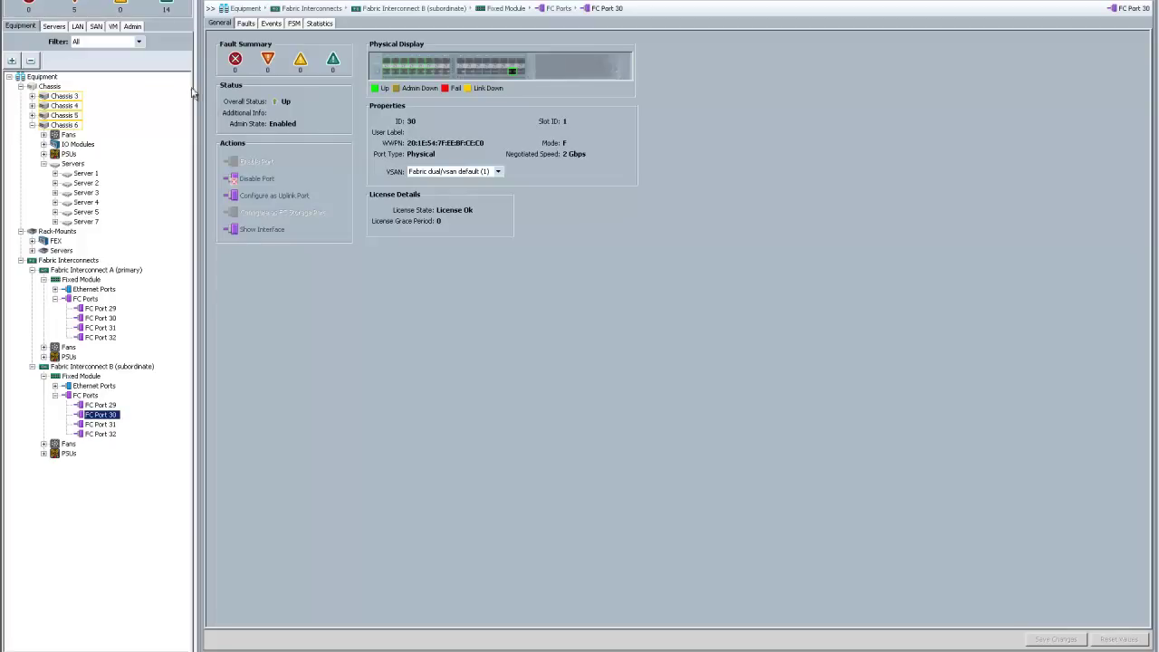
pyautogui.click(95, 26)
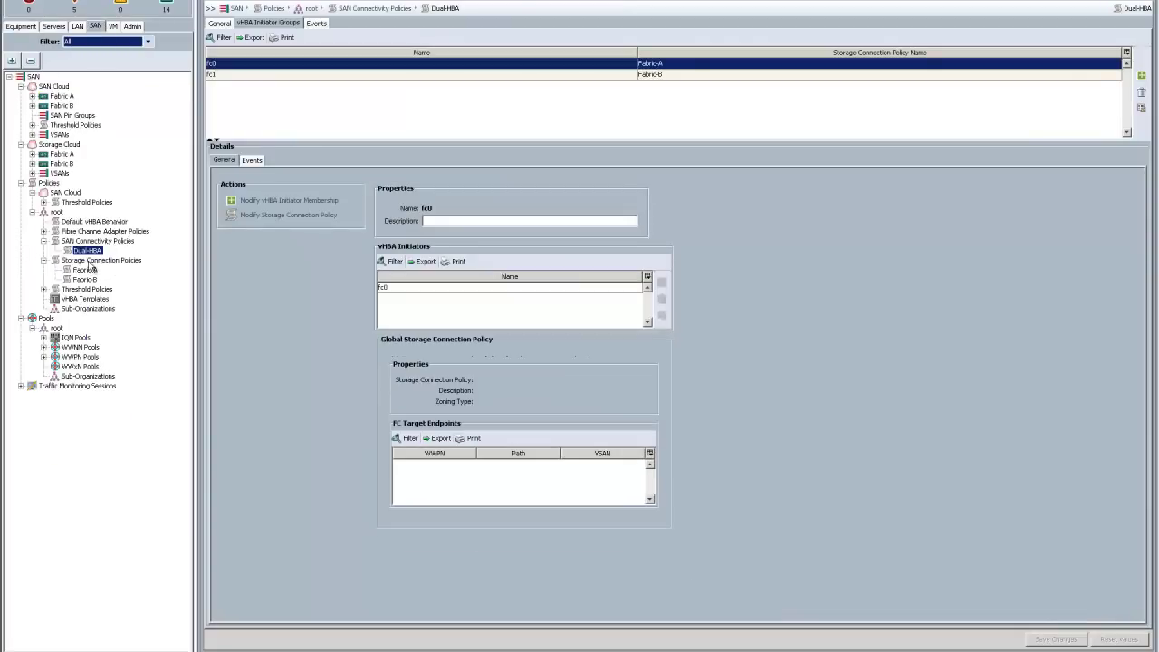
pyautogui.click(88, 270)
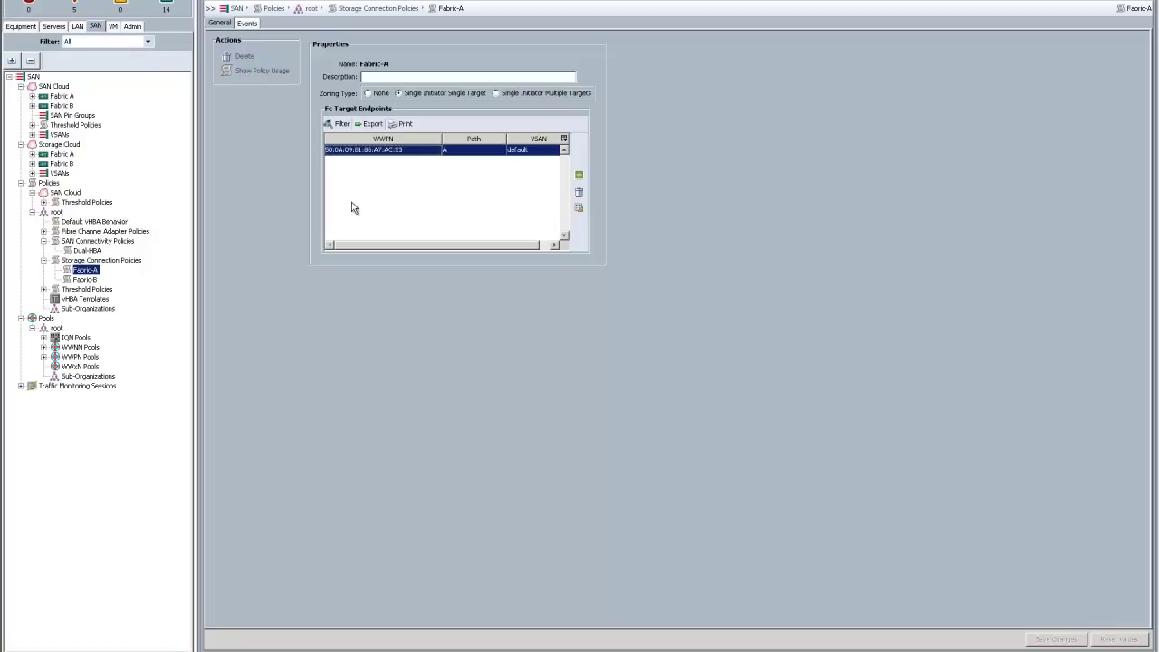
pyautogui.click(579, 175)
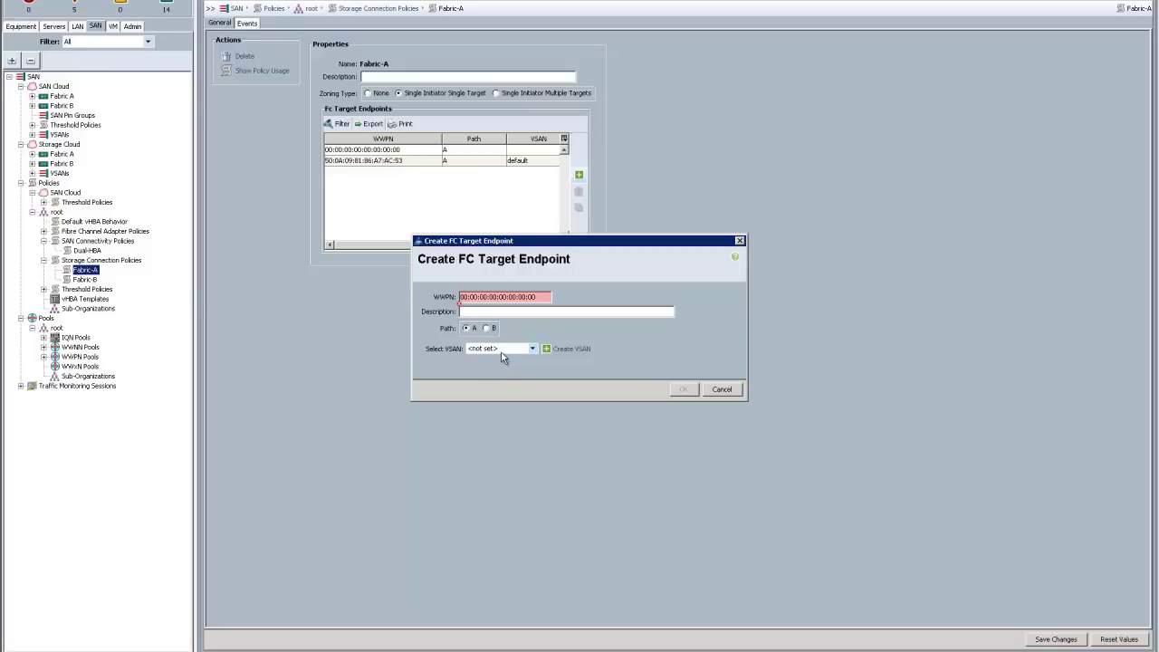
pyautogui.click(722, 390)
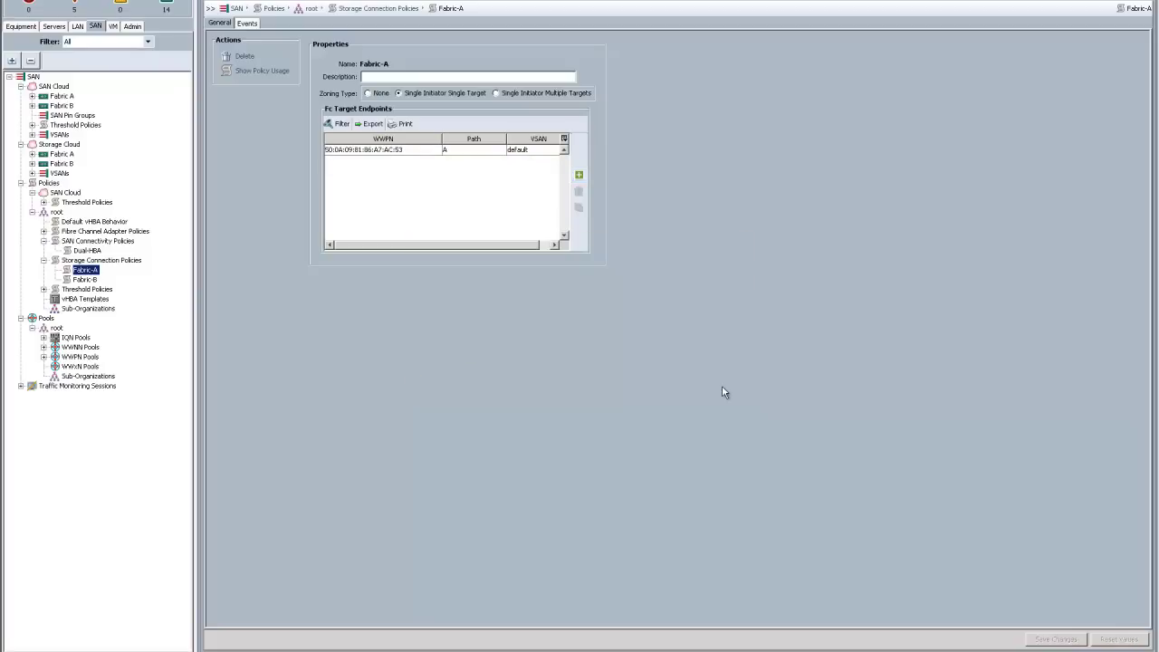
pyautogui.click(90, 281)
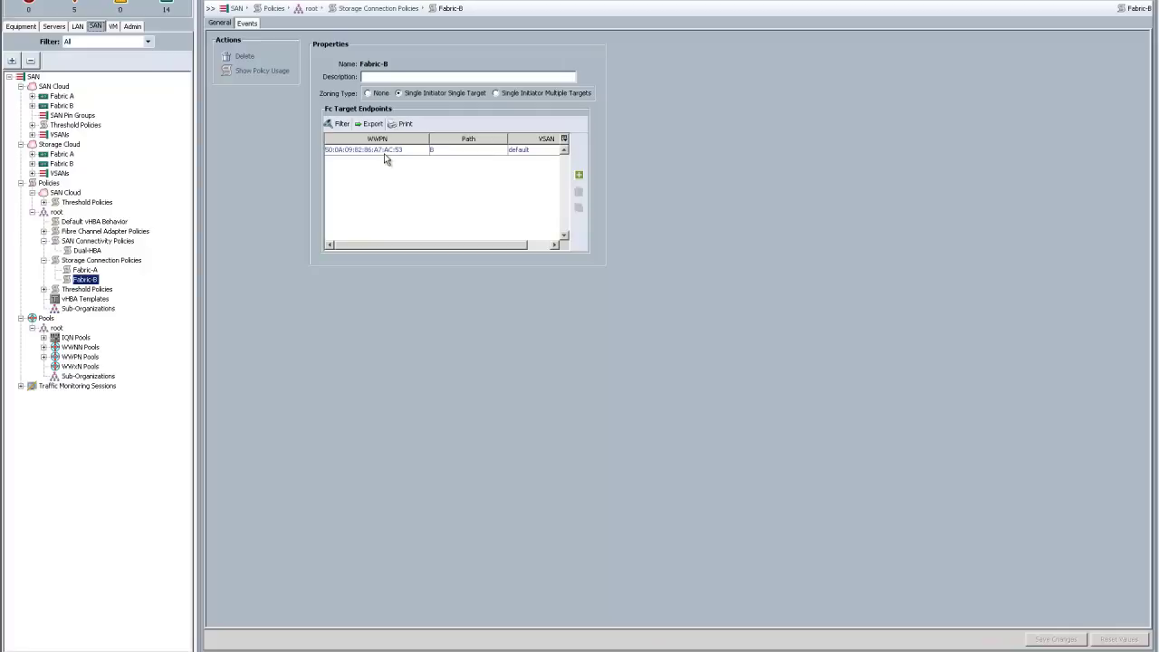
pyautogui.click(88, 251)
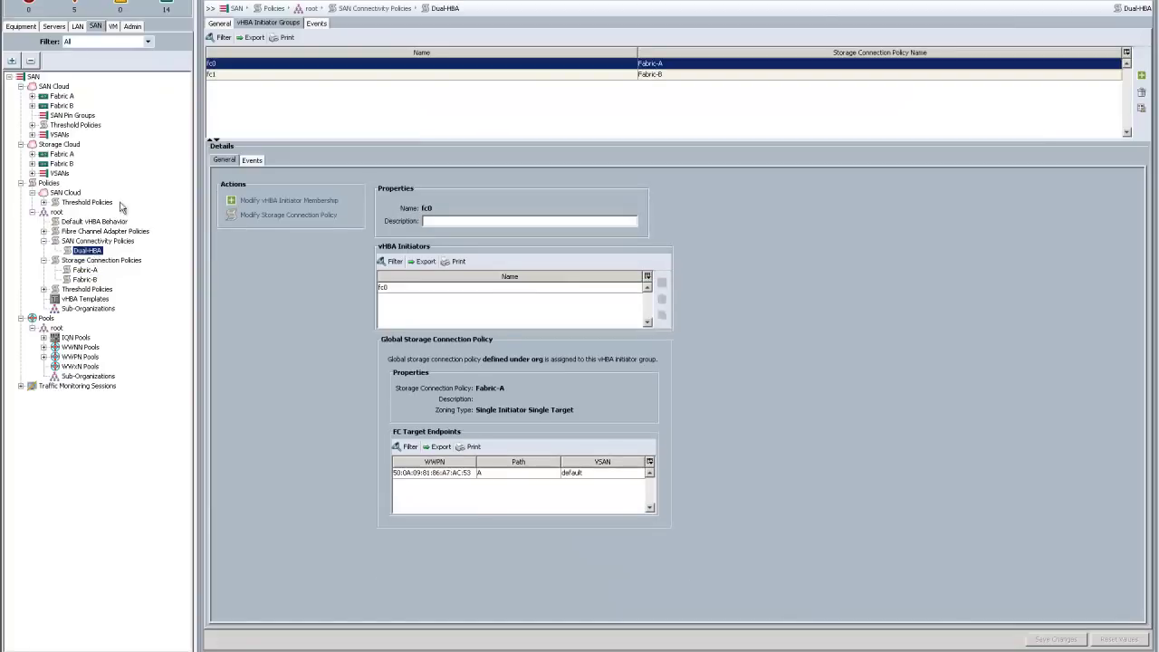
# - Show the Dual-HBA vHBA list and open the WWNN change dialog, leaving it unchanged
pyautogui.click(224, 23)
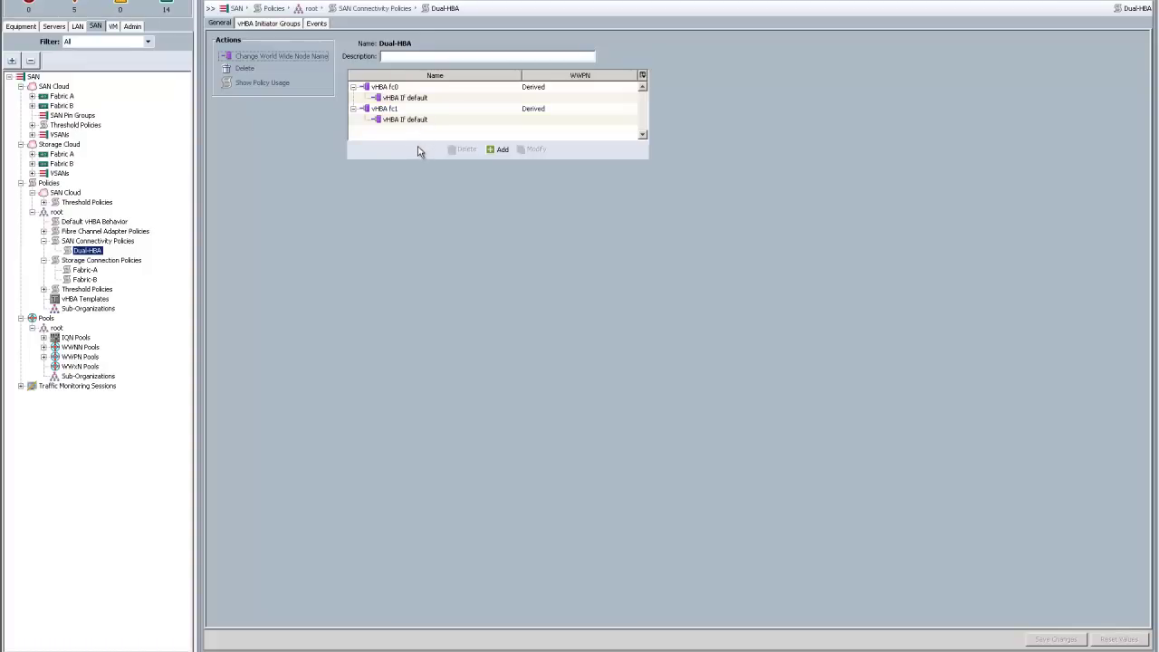
pyautogui.click(298, 56)
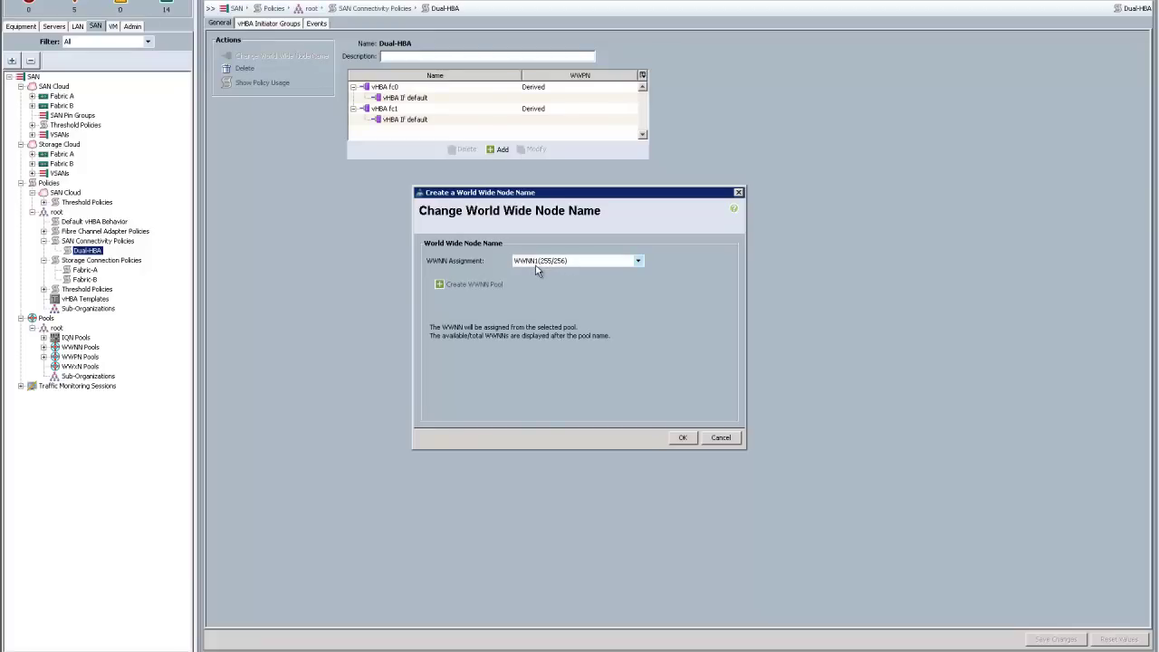
pyautogui.click(725, 439)
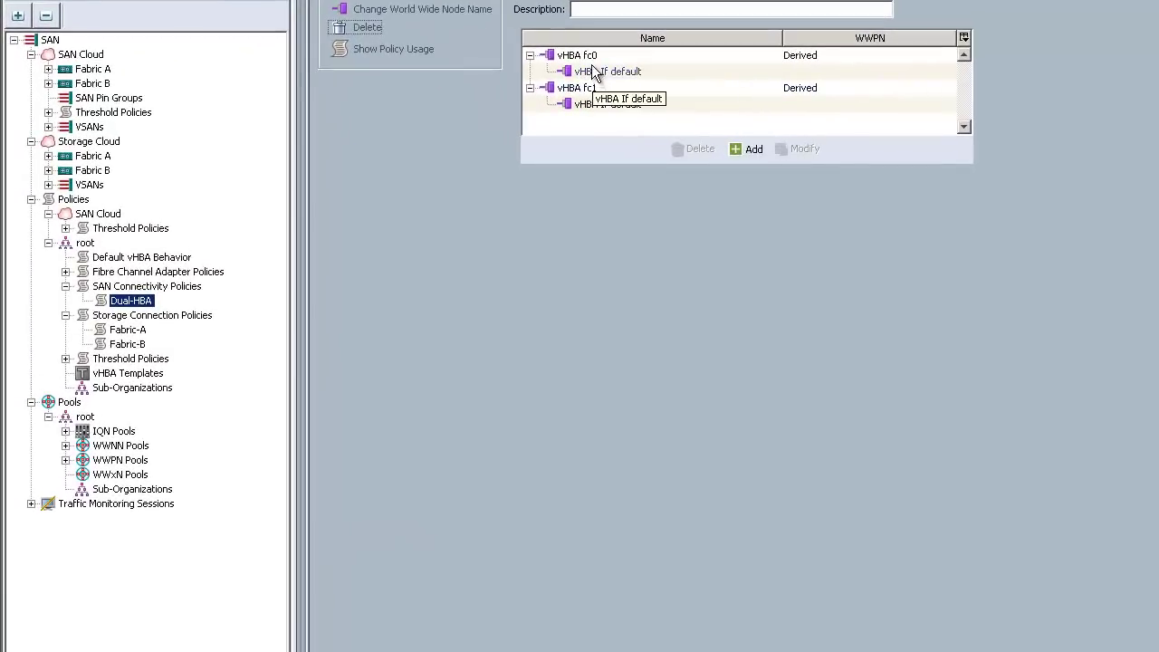
# - Inspect vHBA fc0's settings (pool WWPN-A, fabric A) and close without changes
pyautogui.click(585, 56)
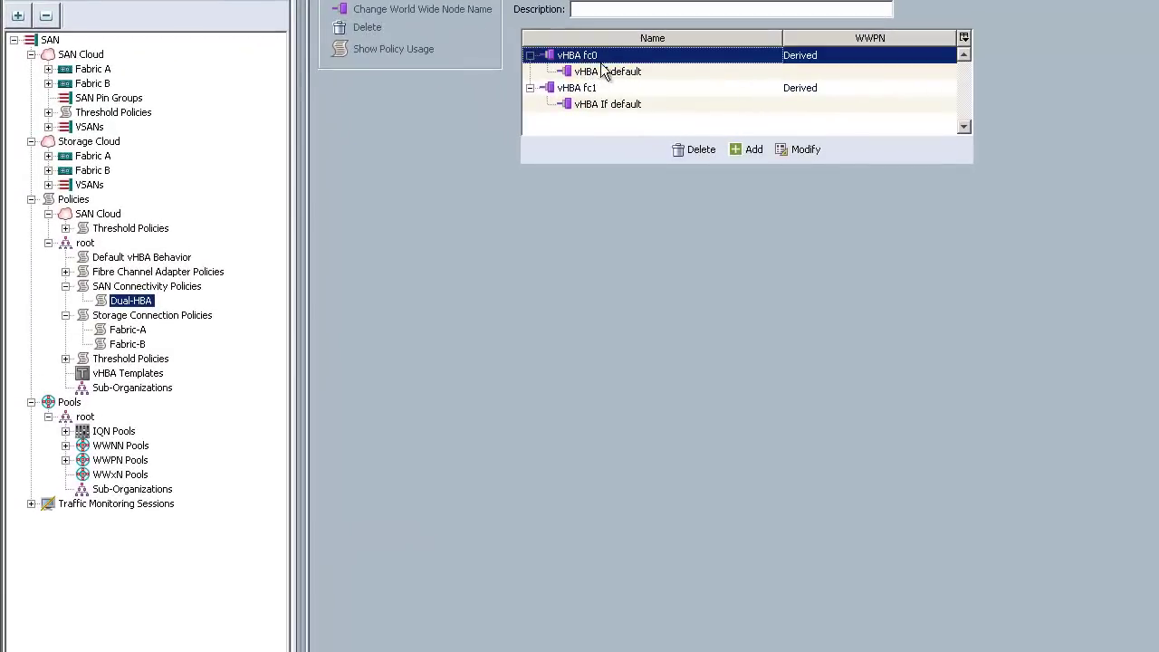
pyautogui.click(811, 149)
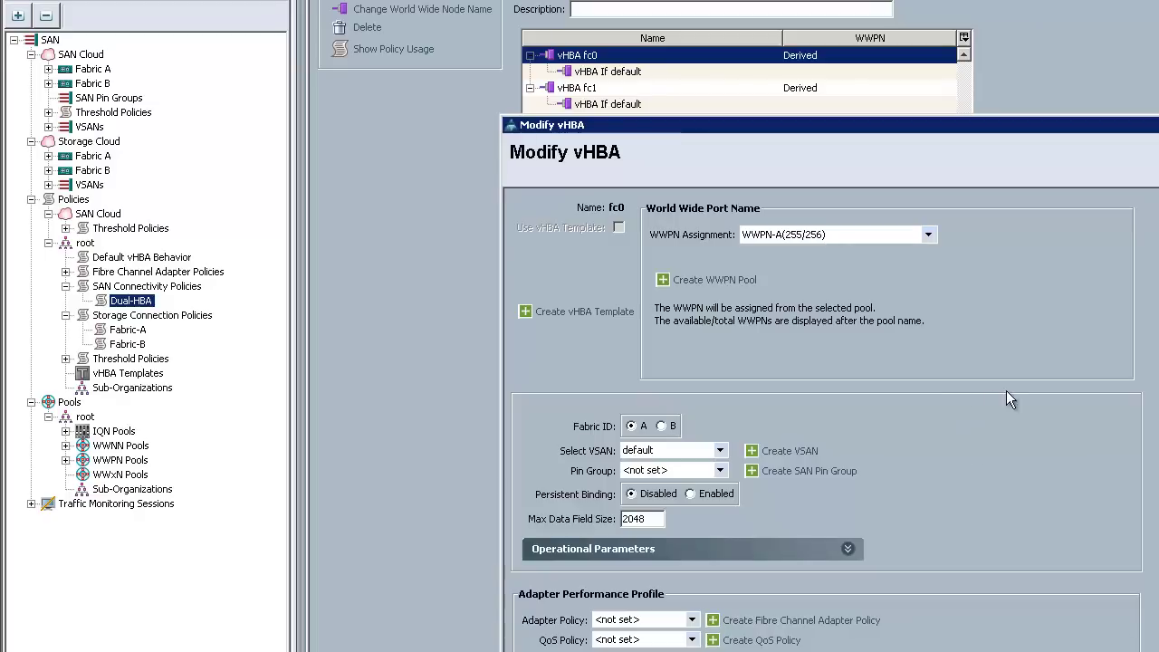
pyautogui.click(1094, 651)
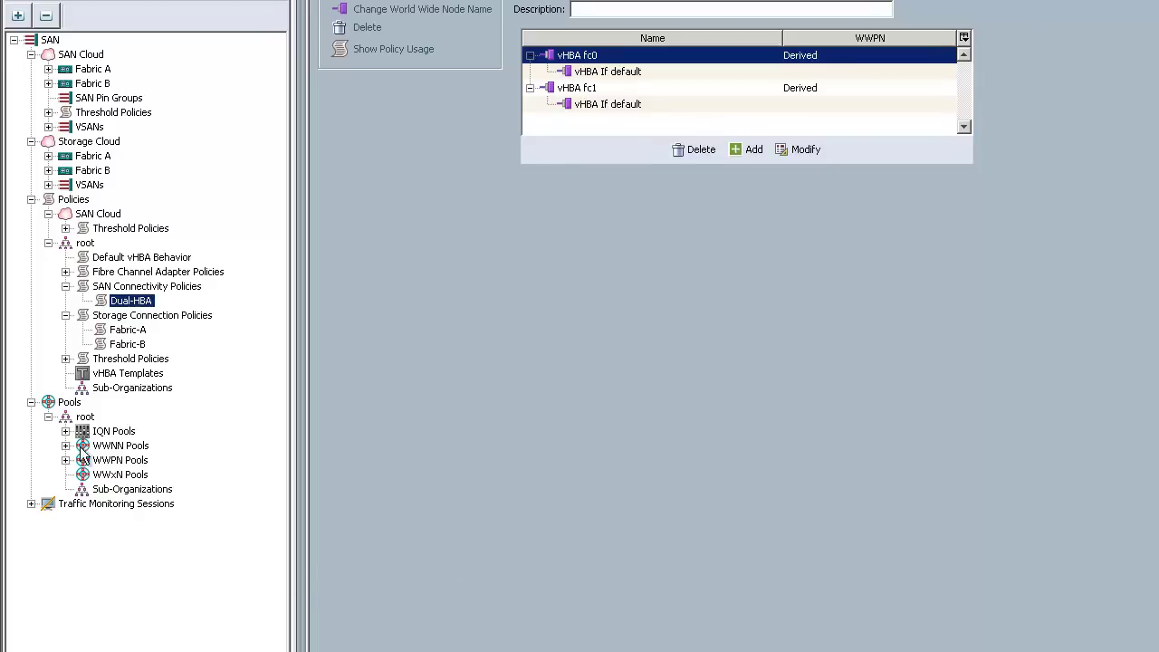
# - Review the WWNN1, WWPN-A and WWPN-B address ranges, then list the SAN and storage cloud VSANs
pyautogui.click(65, 445)
pyautogui.click(65, 474)
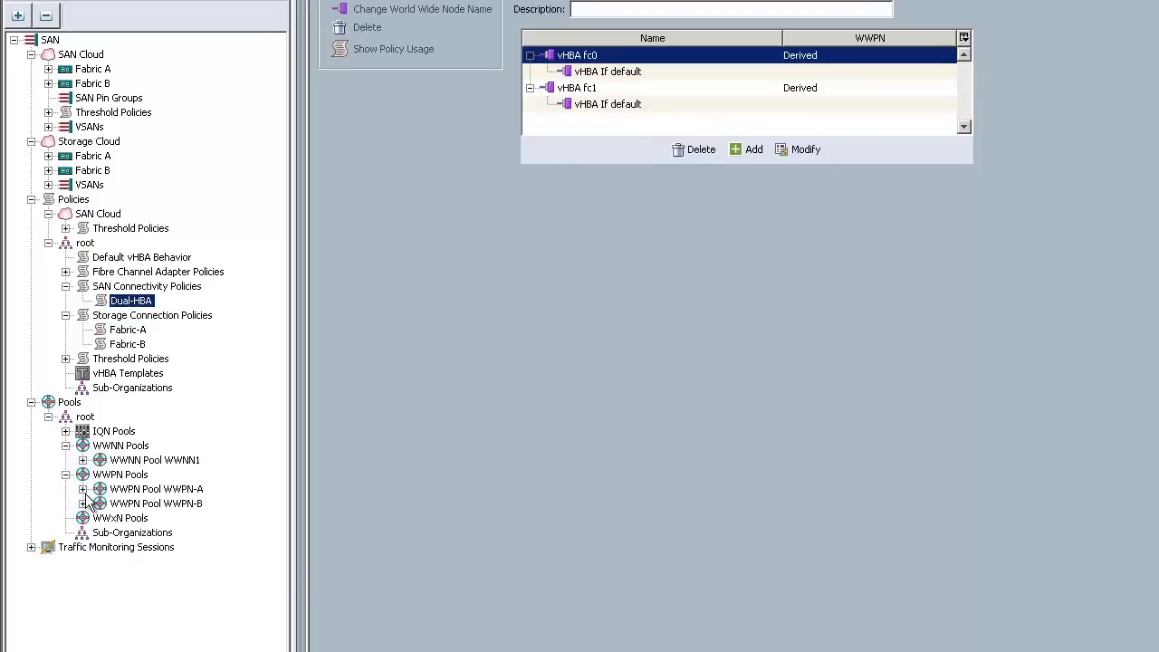
pyautogui.click(82, 489)
pyautogui.click(83, 519)
pyautogui.click(82, 461)
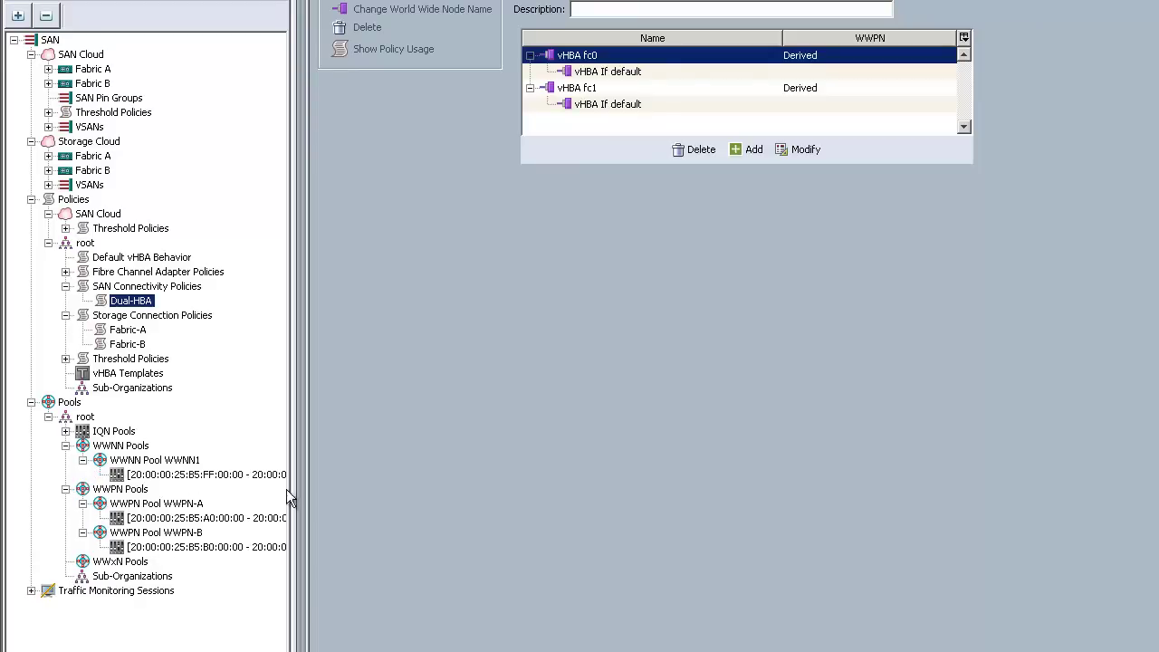
pyautogui.click(216, 522)
pyautogui.click(210, 548)
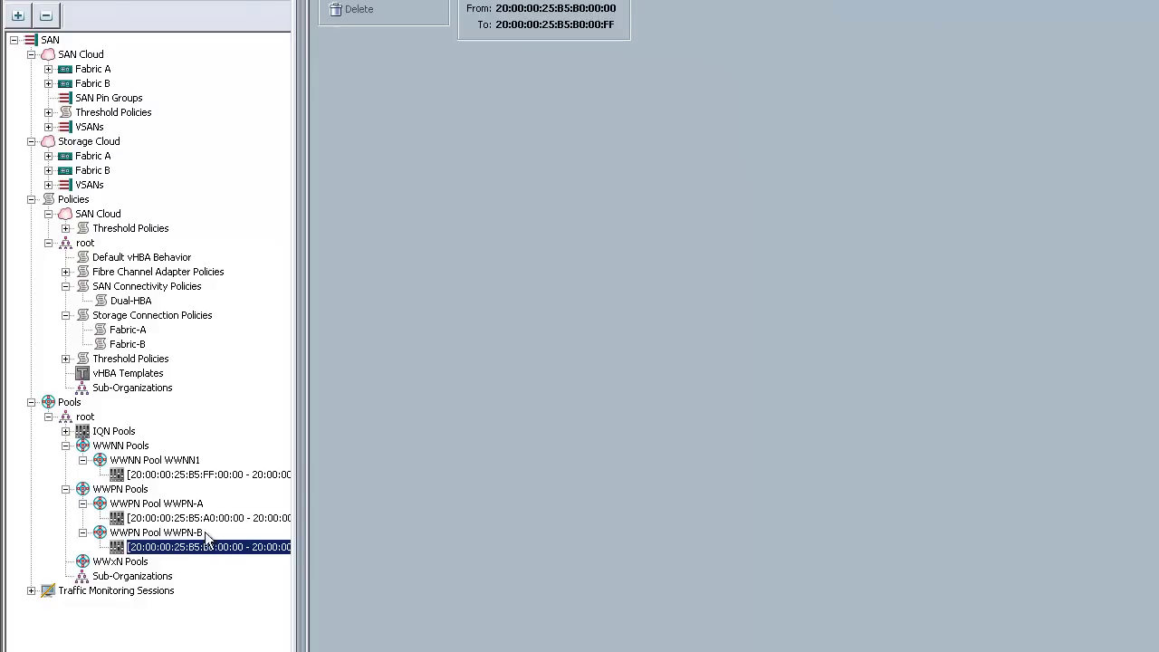
pyautogui.click(209, 476)
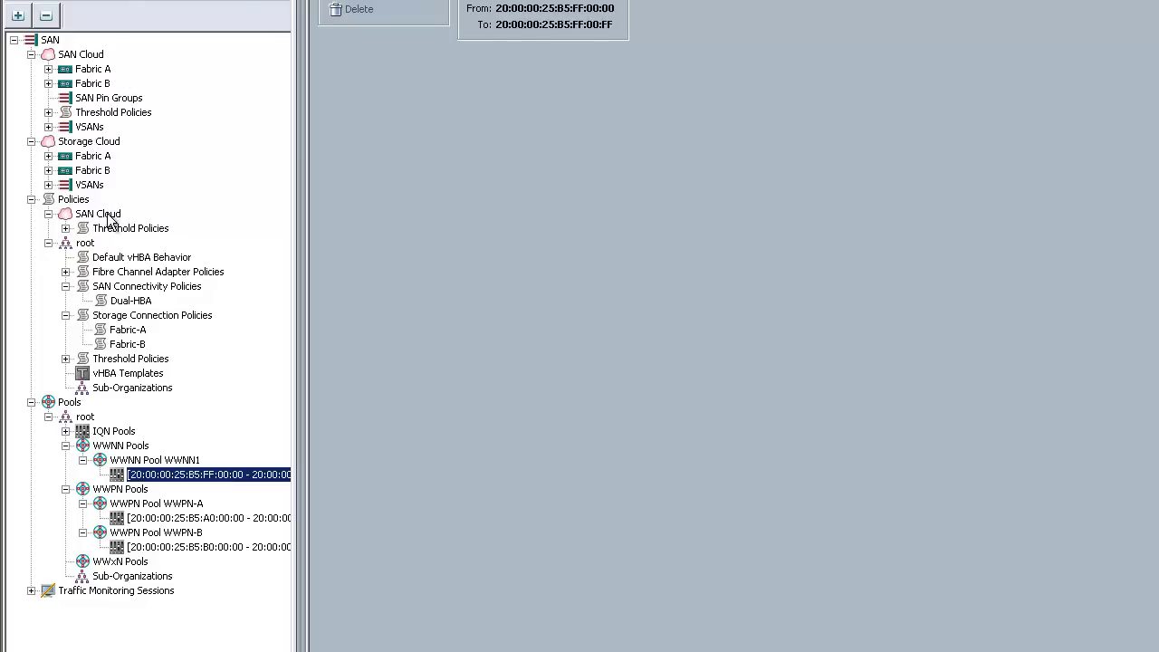
pyautogui.click(89, 127)
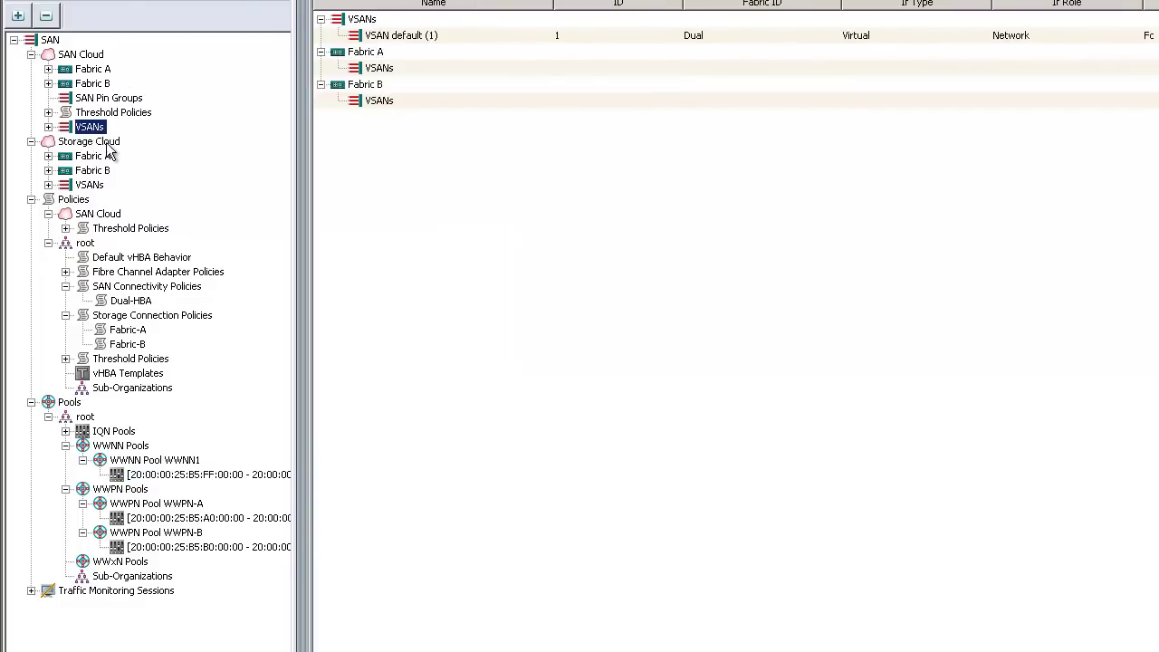
pyautogui.click(90, 185)
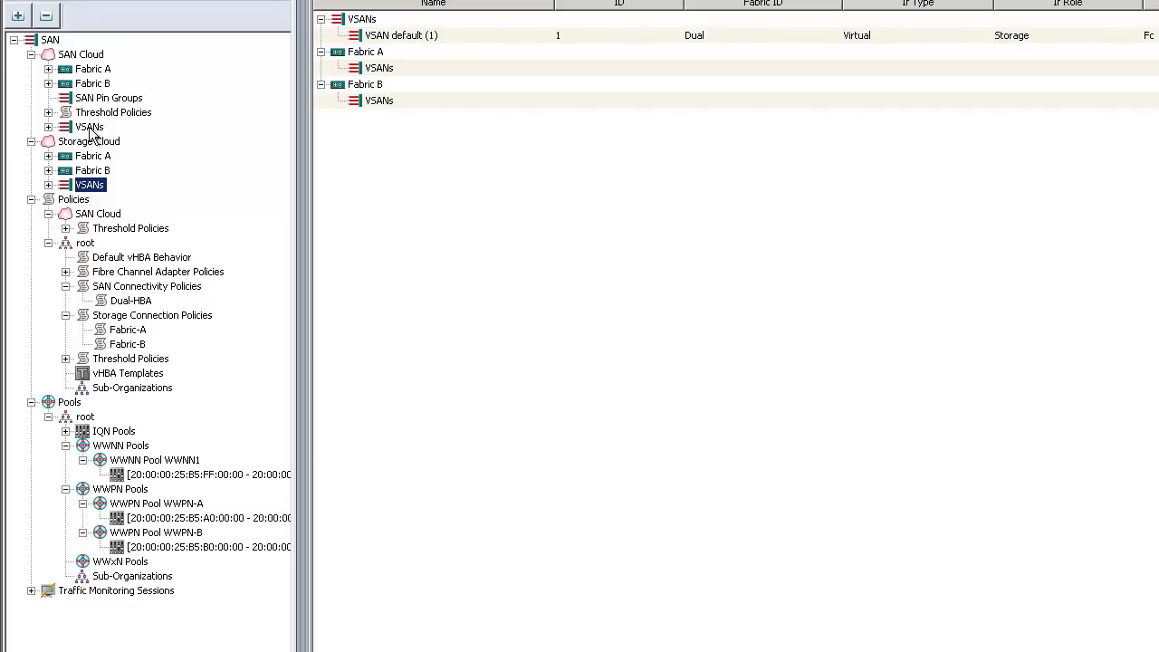
# - Check FC Zoning is Enabled on VSAN default (1), then return to the Dual-HBA policy
pyautogui.click(49, 186)
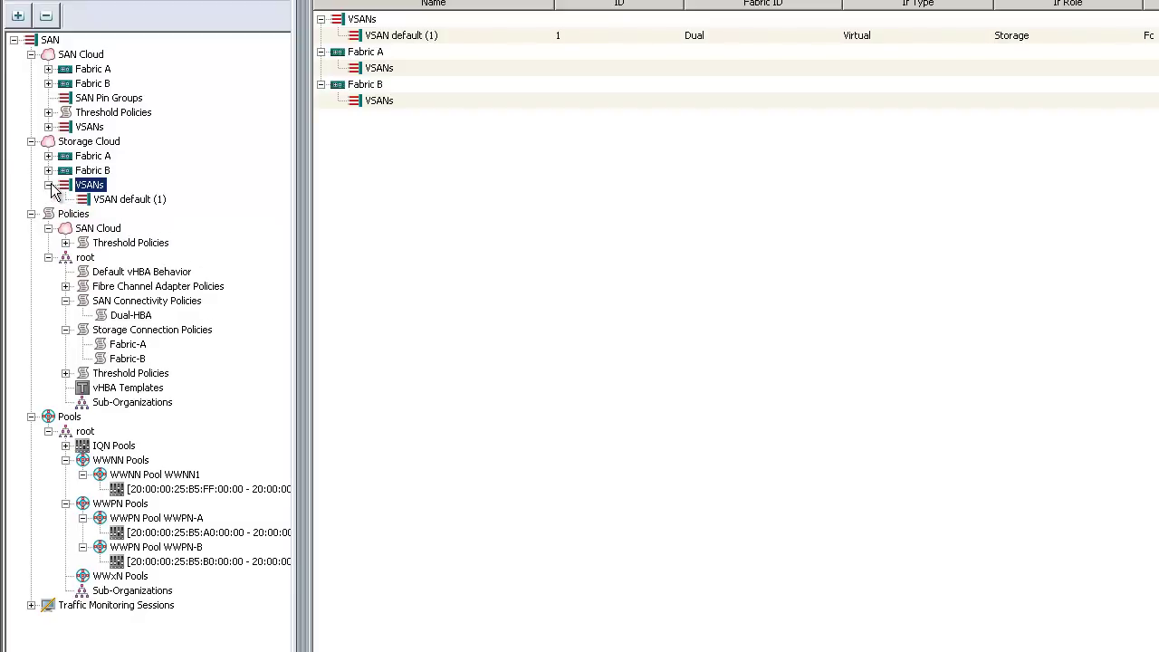
pyautogui.click(110, 201)
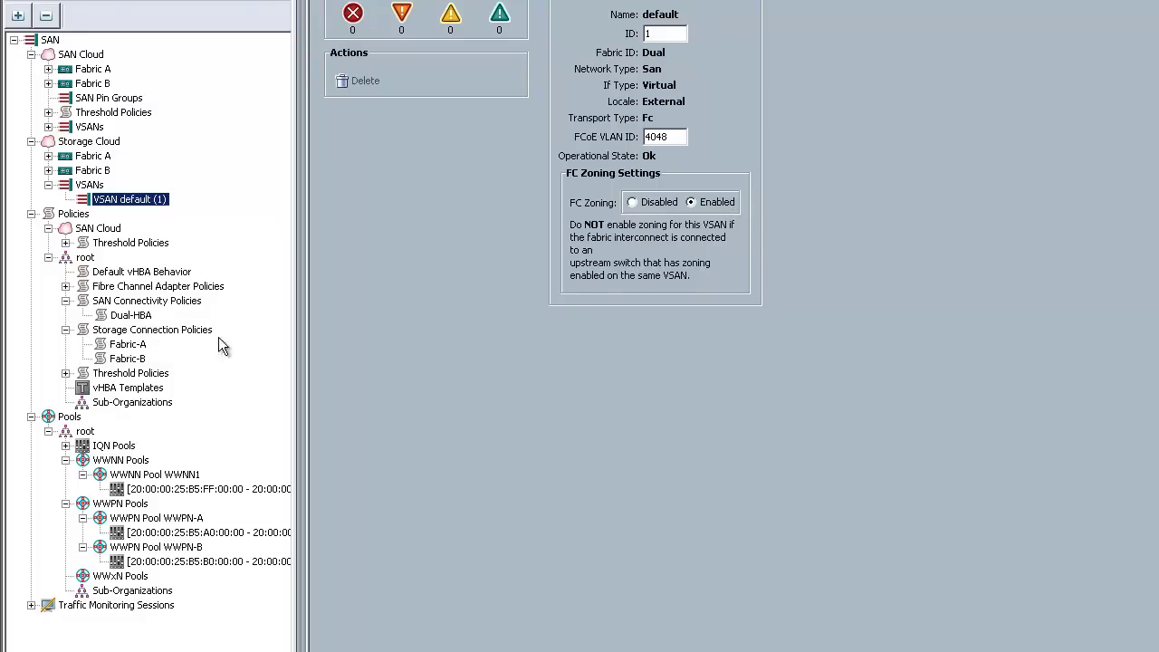
pyautogui.click(130, 315)
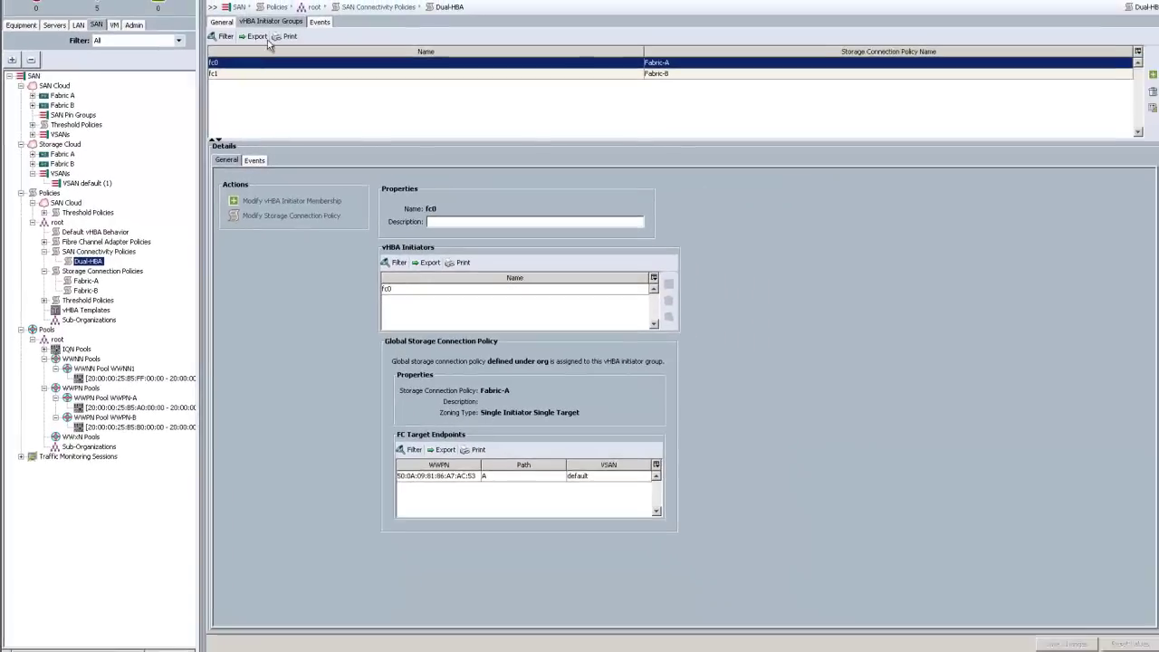
# - Browse the Create vHBA Initiator Group dialog's storage connection policies and cancel without creating
pyautogui.click(1141, 75)
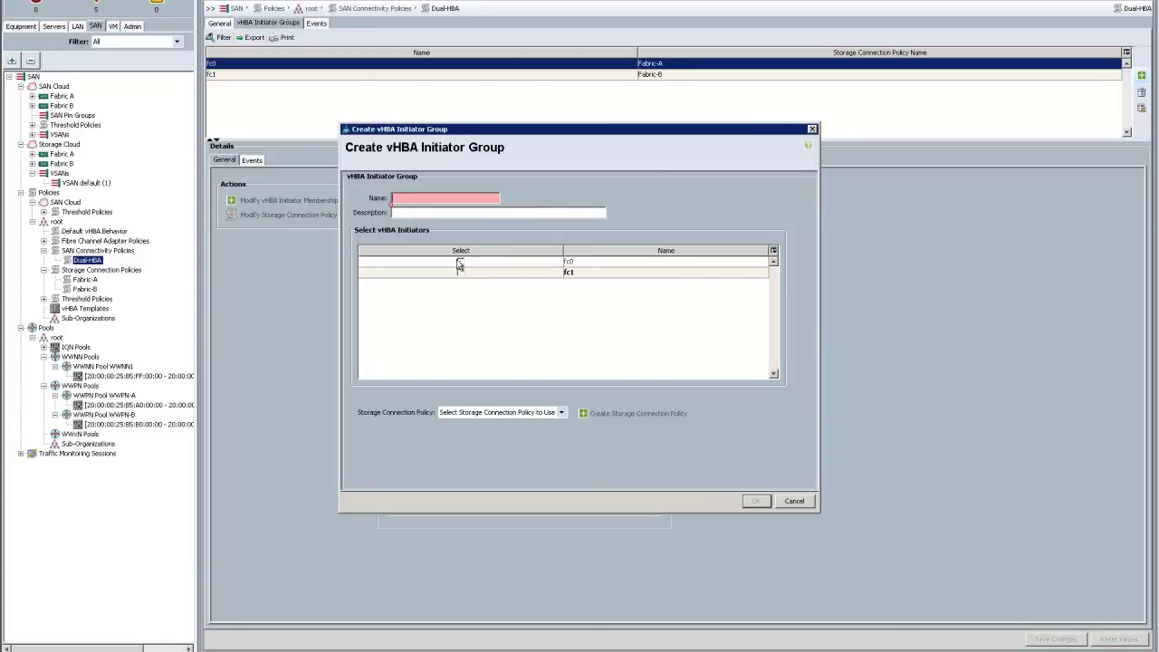
pyautogui.click(463, 415)
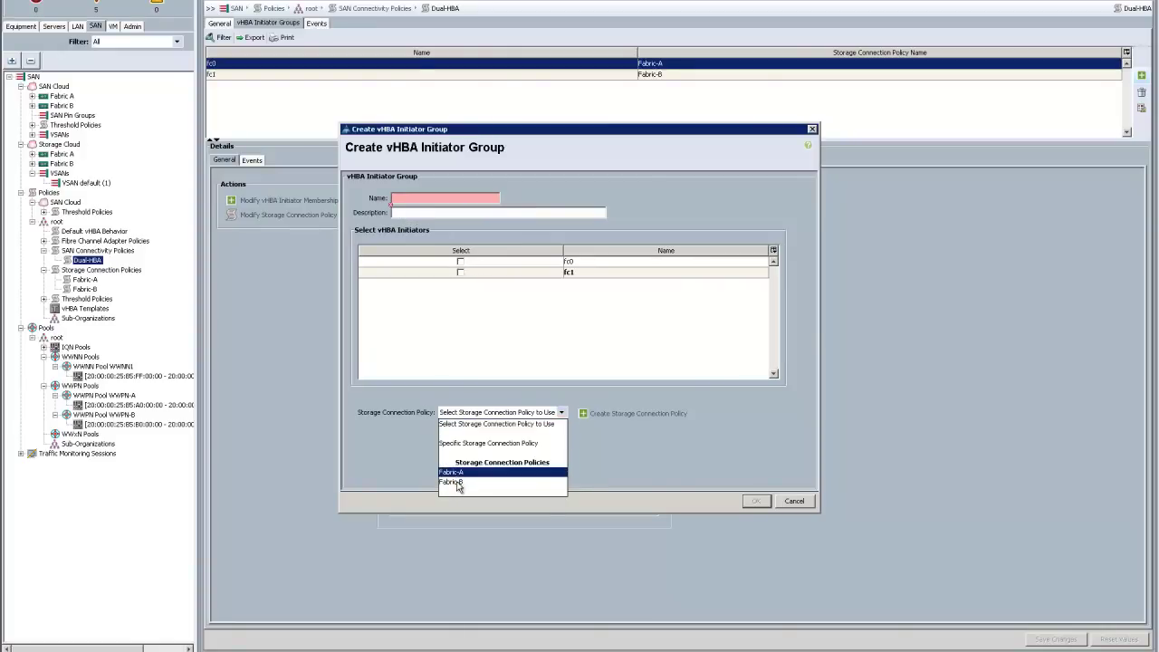
pyautogui.click(701, 458)
pyautogui.click(793, 501)
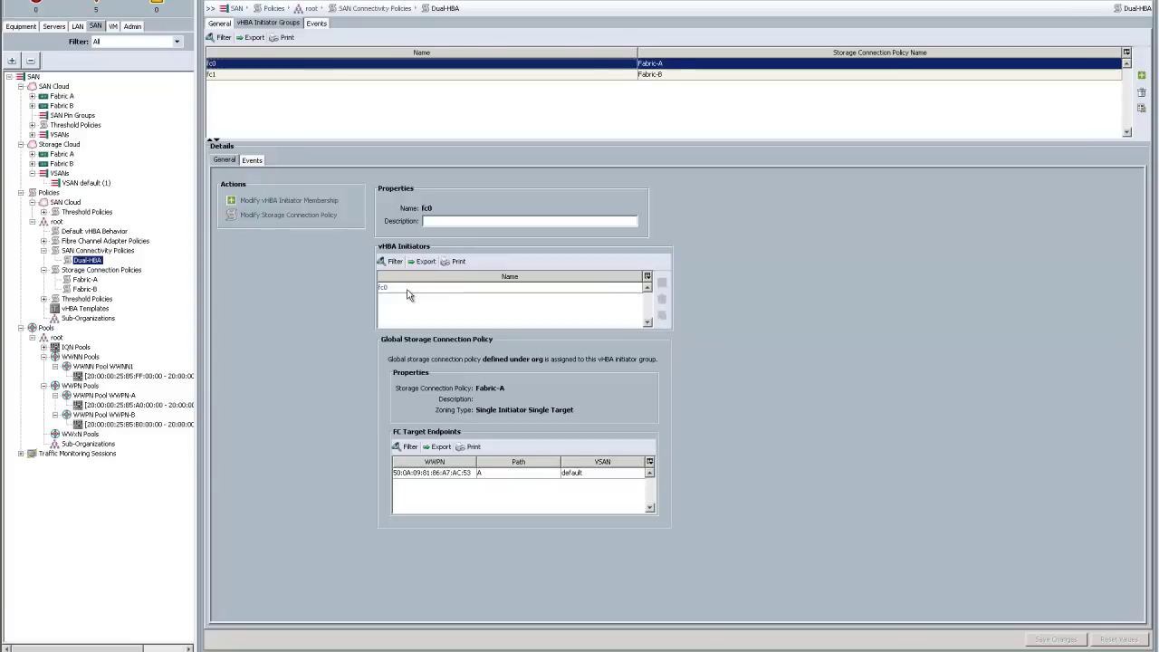
# - Inspect the fc0 (Fabric-A) and fc1 (Fabric-B) initiator groups' target WWPNs
pyautogui.click(400, 290)
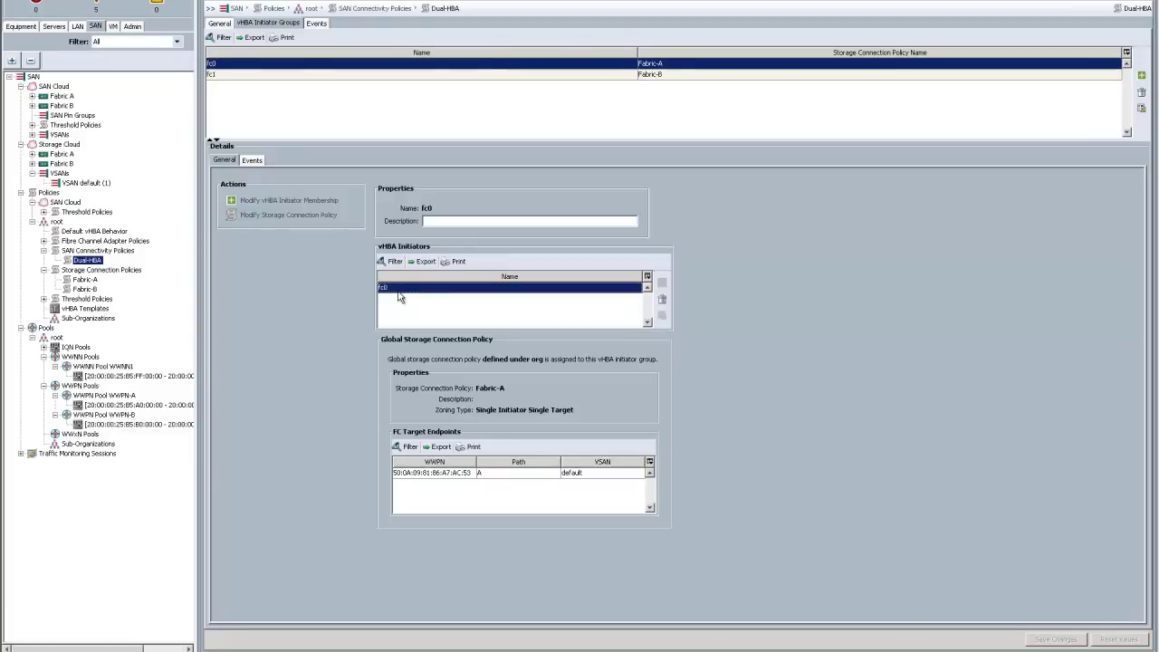
pyautogui.click(422, 474)
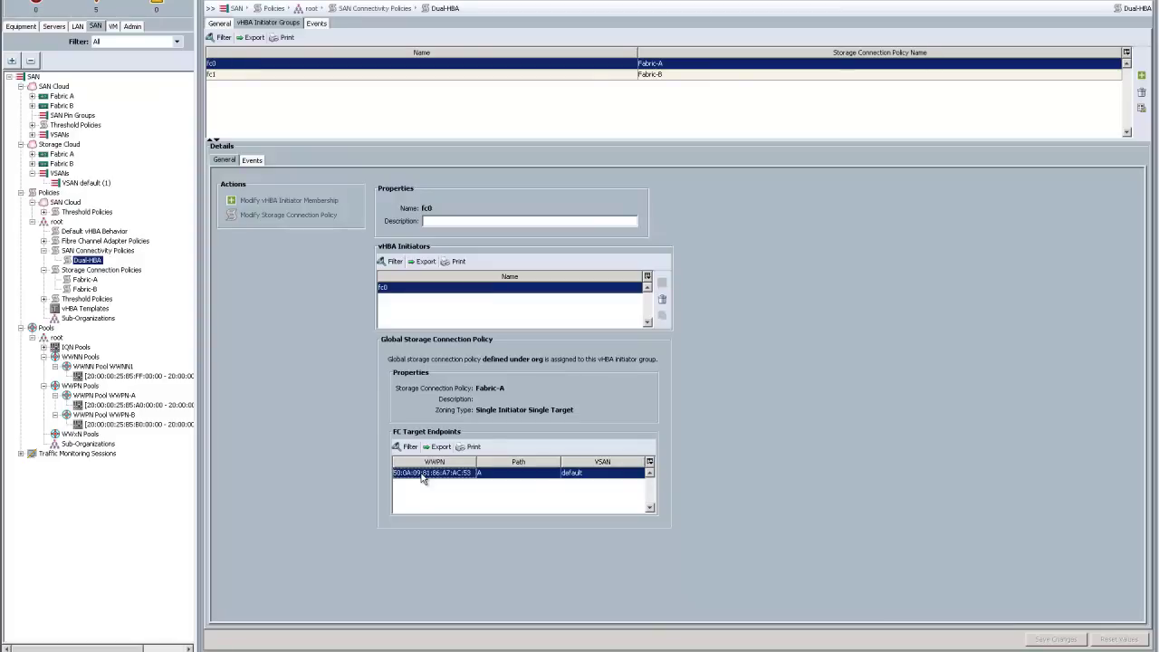
pyautogui.click(253, 78)
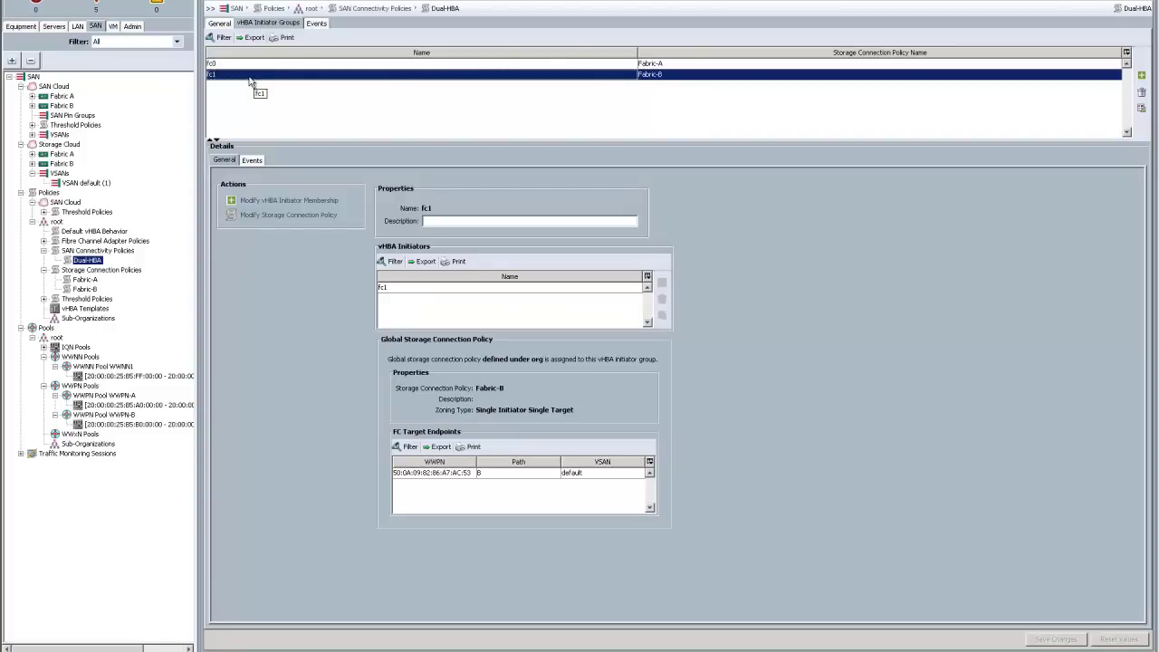
pyautogui.click(419, 475)
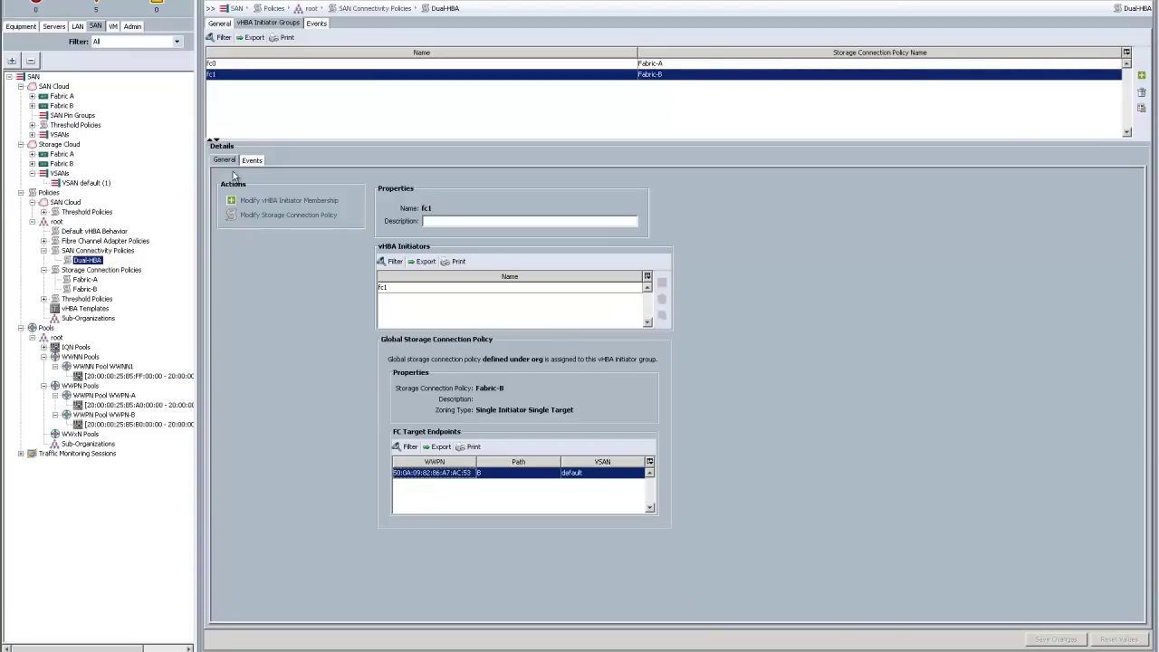
pyautogui.click(53, 27)
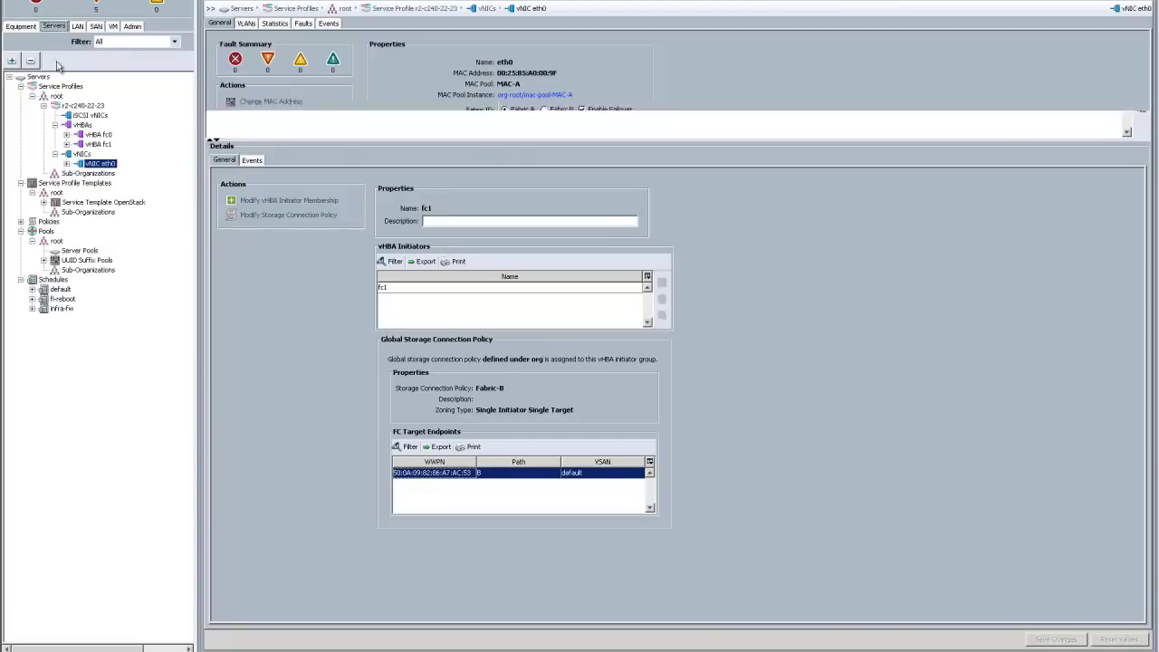
# - Check r2-c240-22-23's storage settings, applied SAN connectivity policy and vHBA initiator groups
pyautogui.click(81, 126)
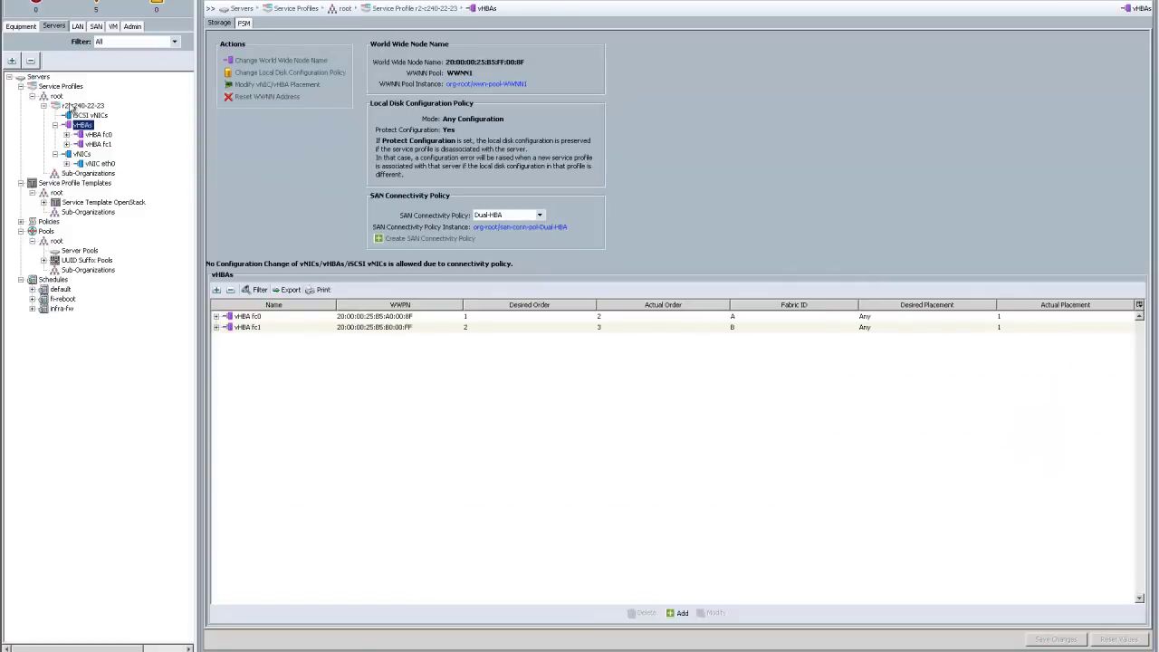
pyautogui.click(75, 105)
pyautogui.click(253, 25)
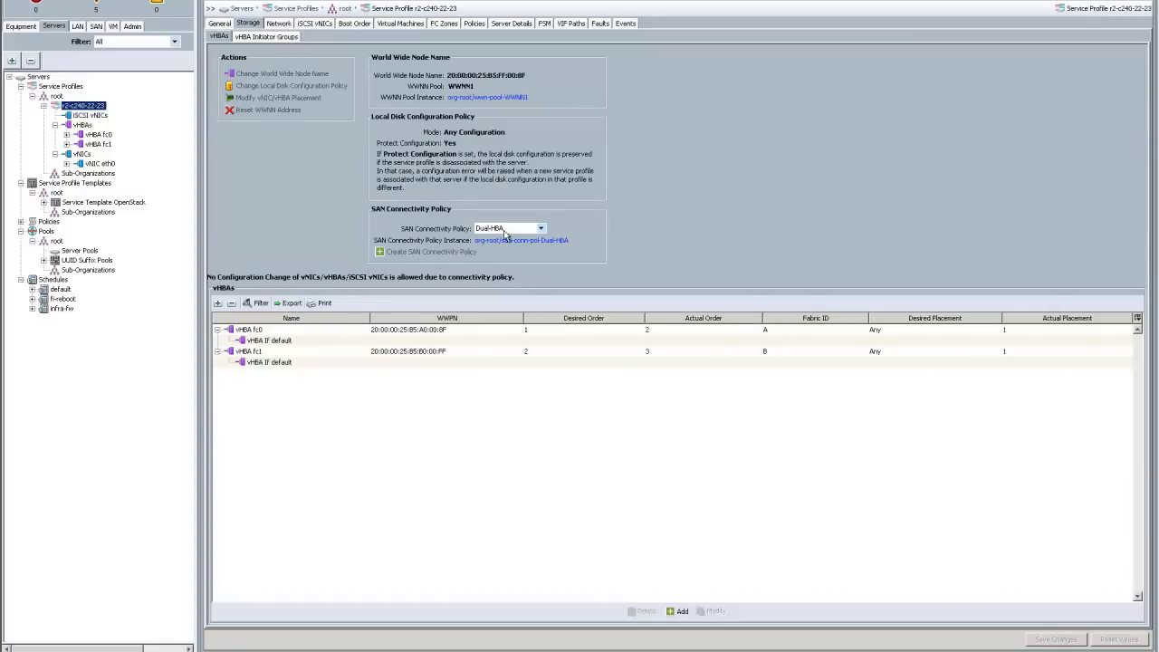
pyautogui.click(495, 232)
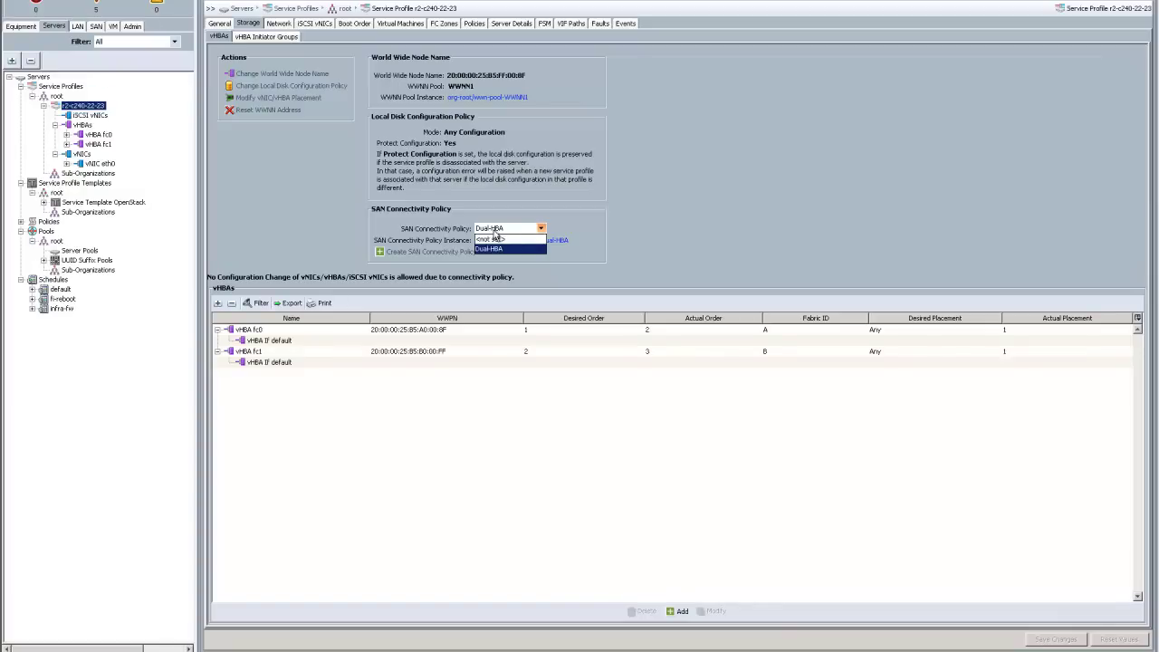
pyautogui.click(496, 234)
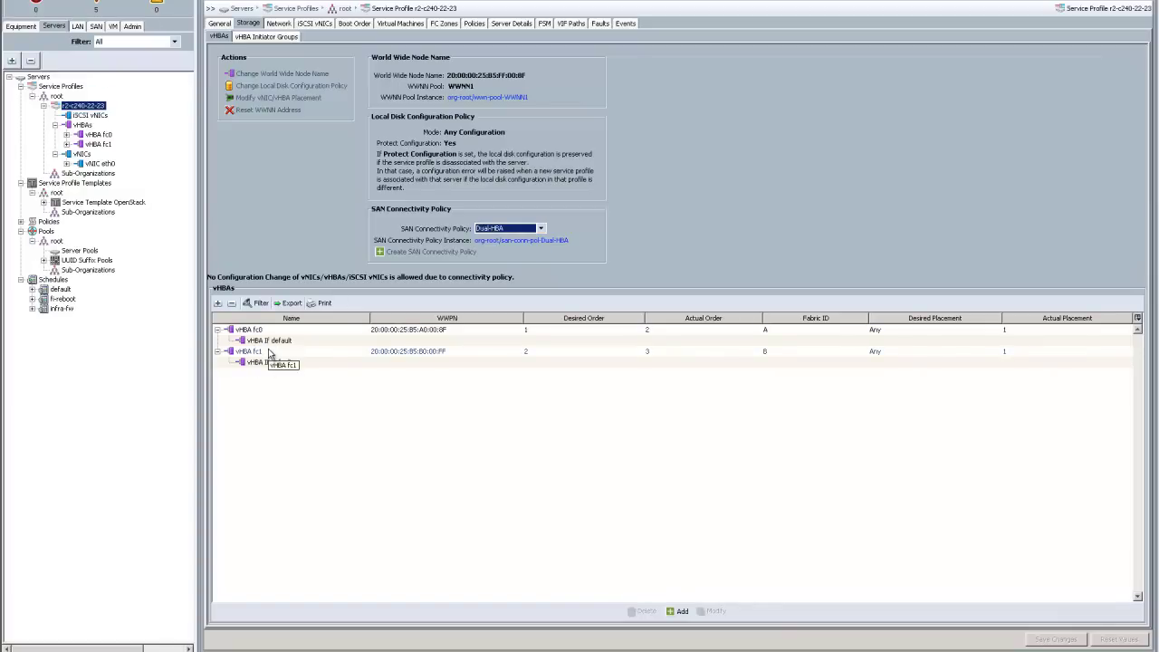
pyautogui.click(268, 37)
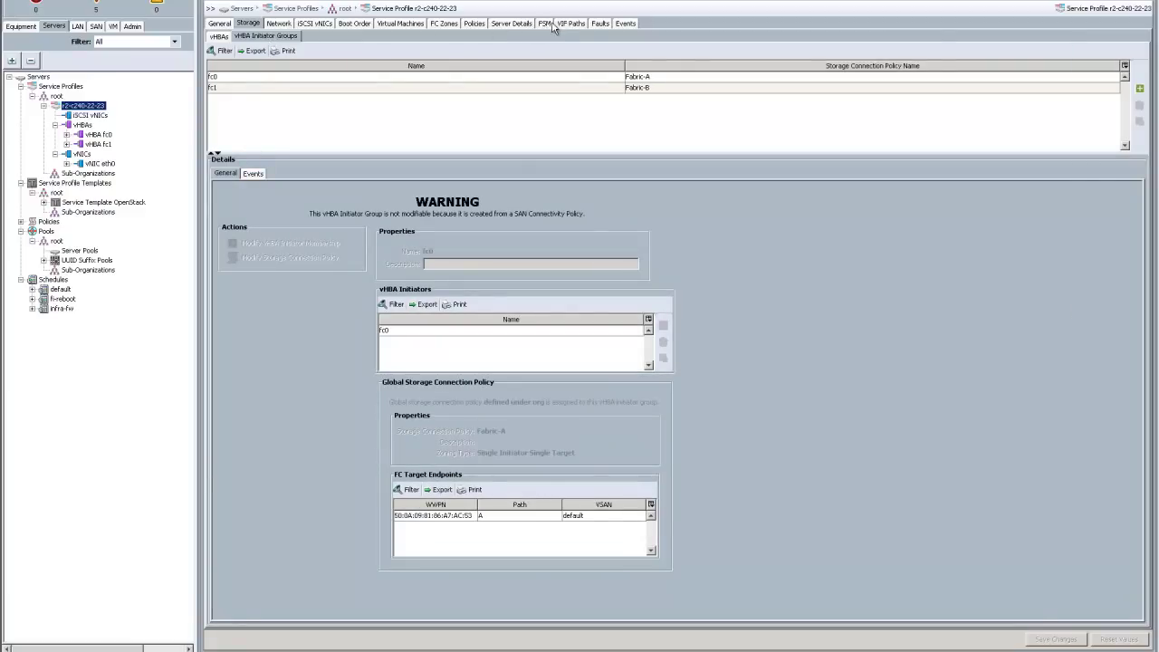
# - Expand the fc0 and fc1 FC zones and select each zone's FC target
pyautogui.click(454, 27)
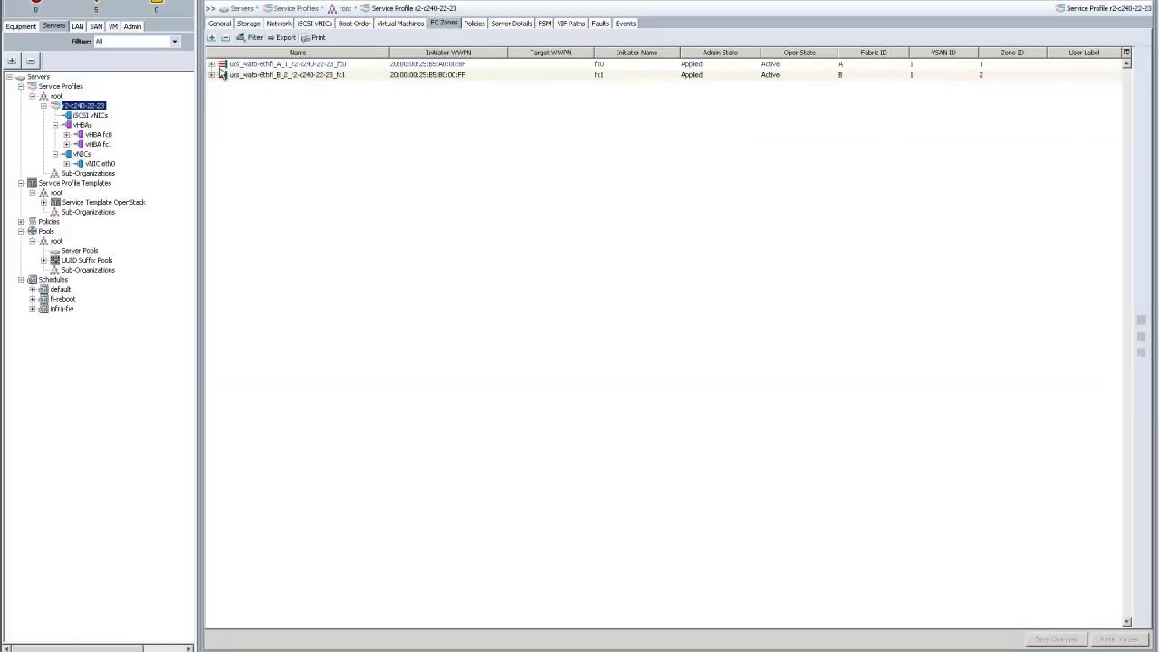
pyautogui.click(211, 64)
pyautogui.click(212, 86)
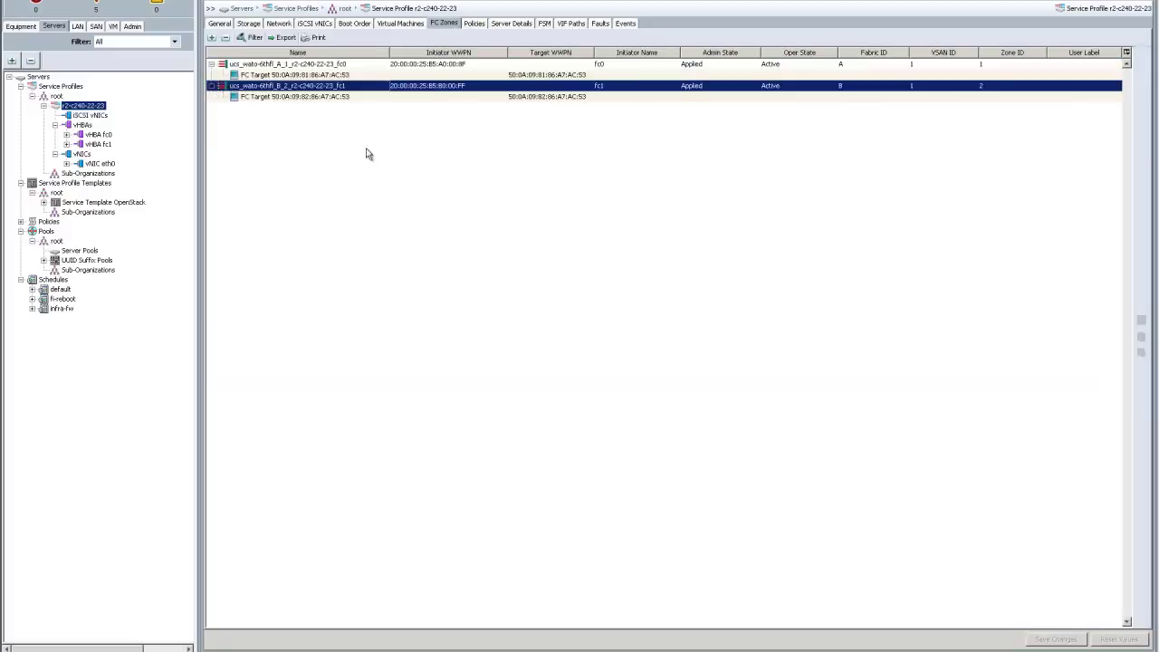
pyautogui.click(437, 67)
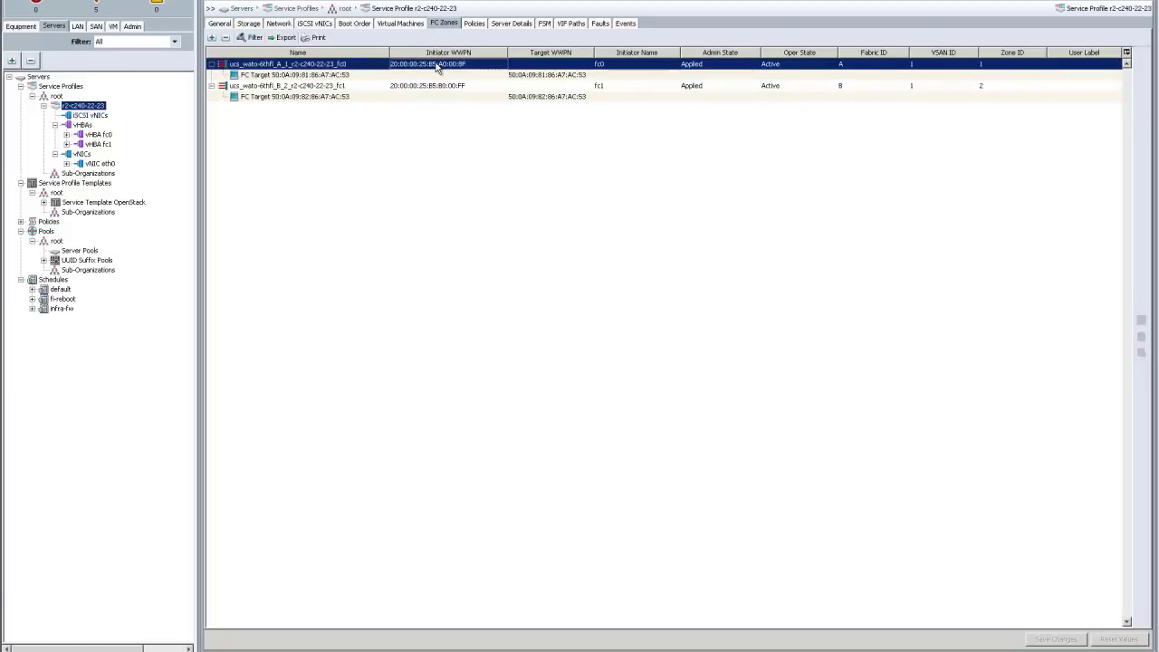
pyautogui.click(512, 75)
pyautogui.click(417, 87)
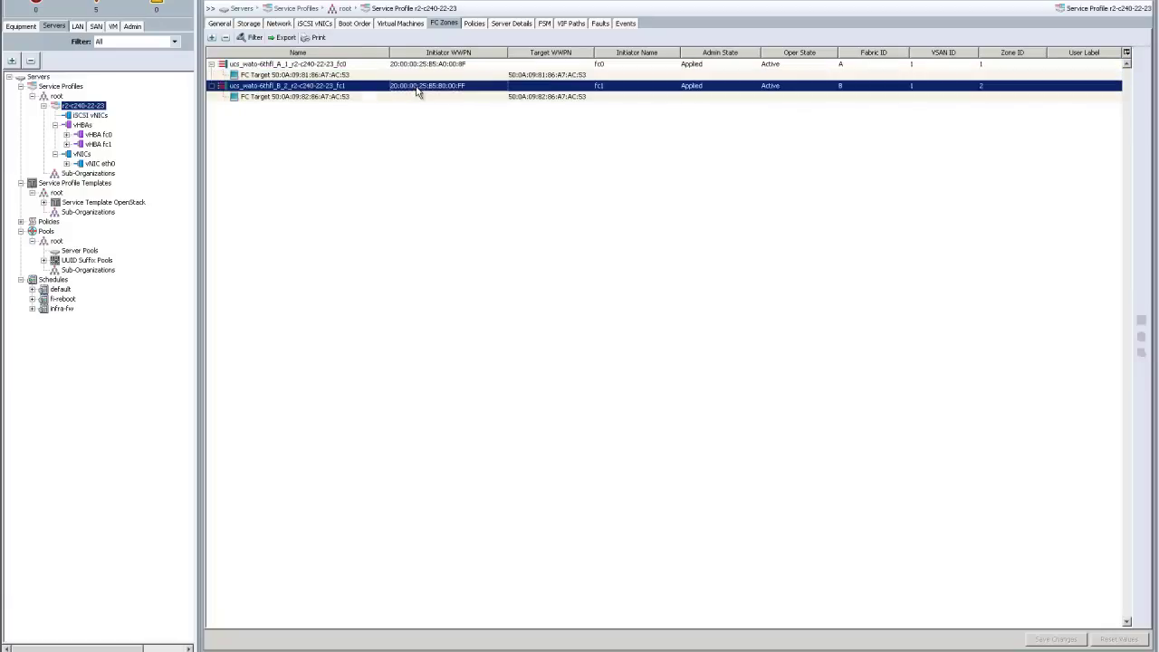
pyautogui.click(529, 97)
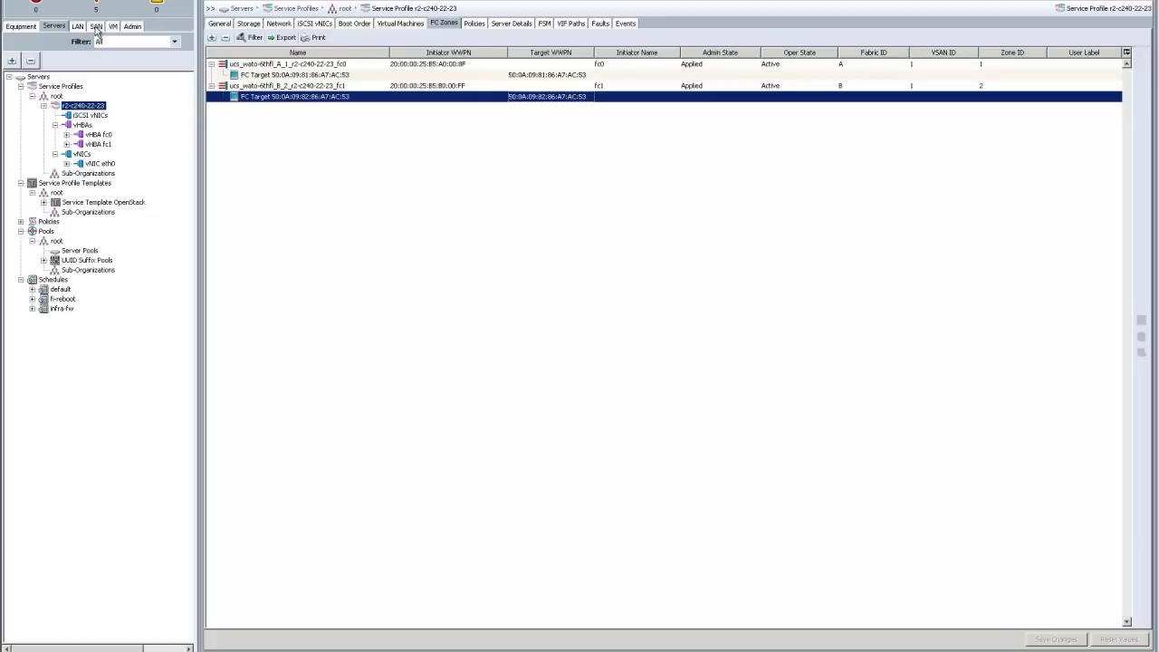
# - Show FC Port 30 on Fabric Interconnect A, then on Fabric Interconnect B (Up, F, 2 Gbps)
pyautogui.click(95, 26)
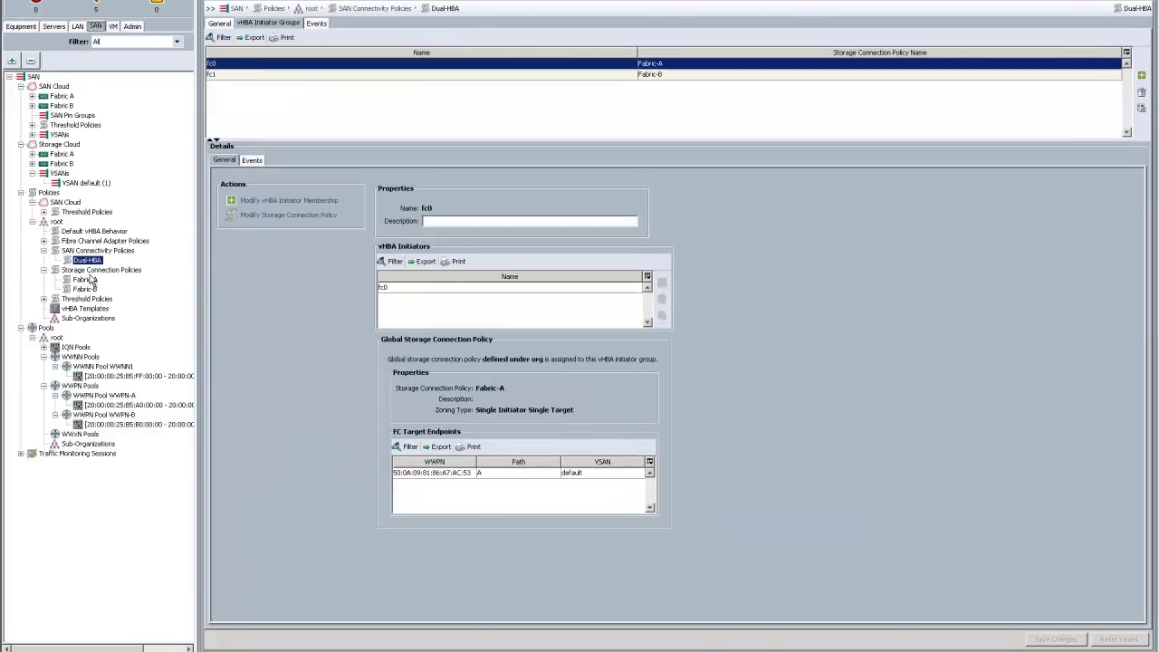
pyautogui.click(27, 26)
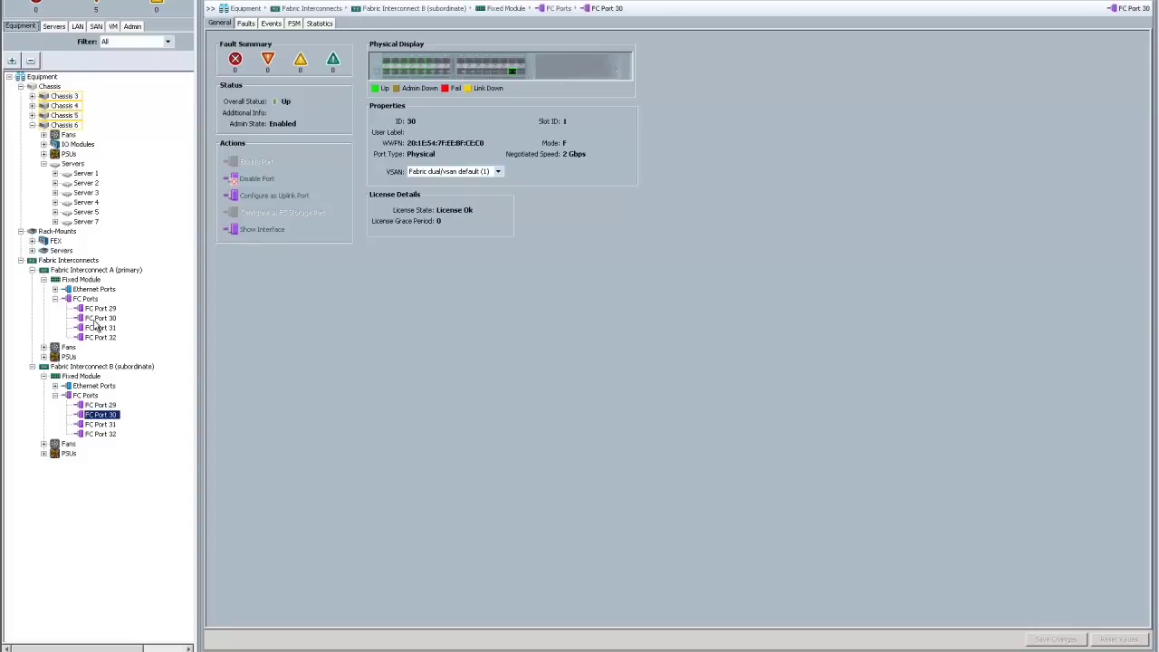
pyautogui.click(99, 319)
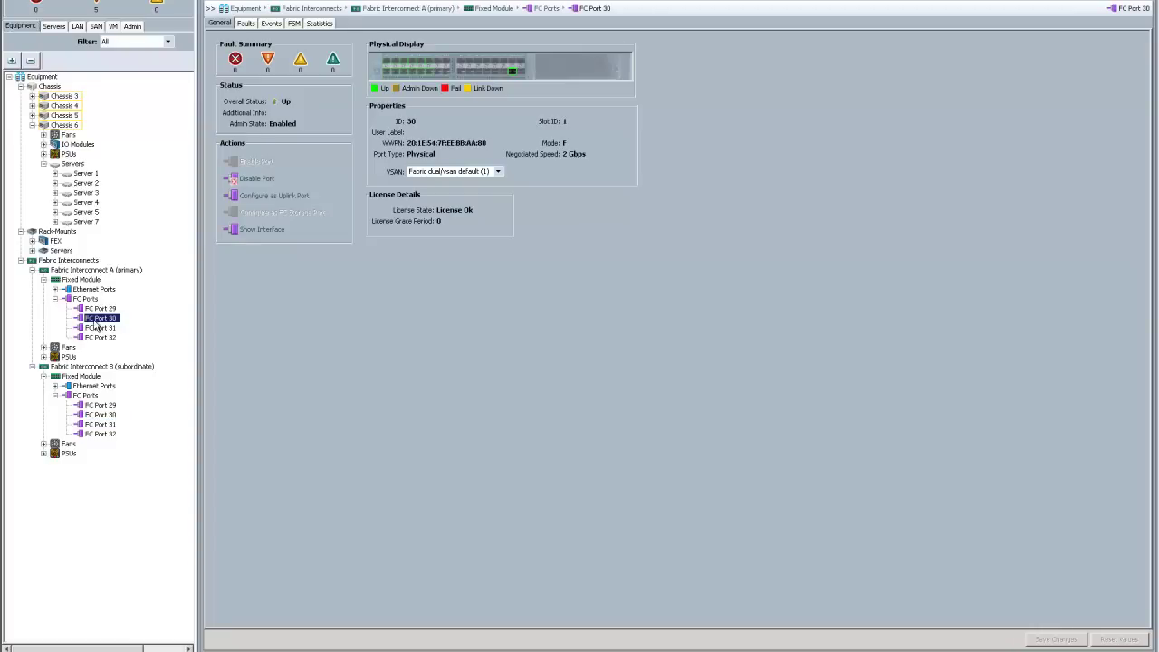
pyautogui.click(101, 415)
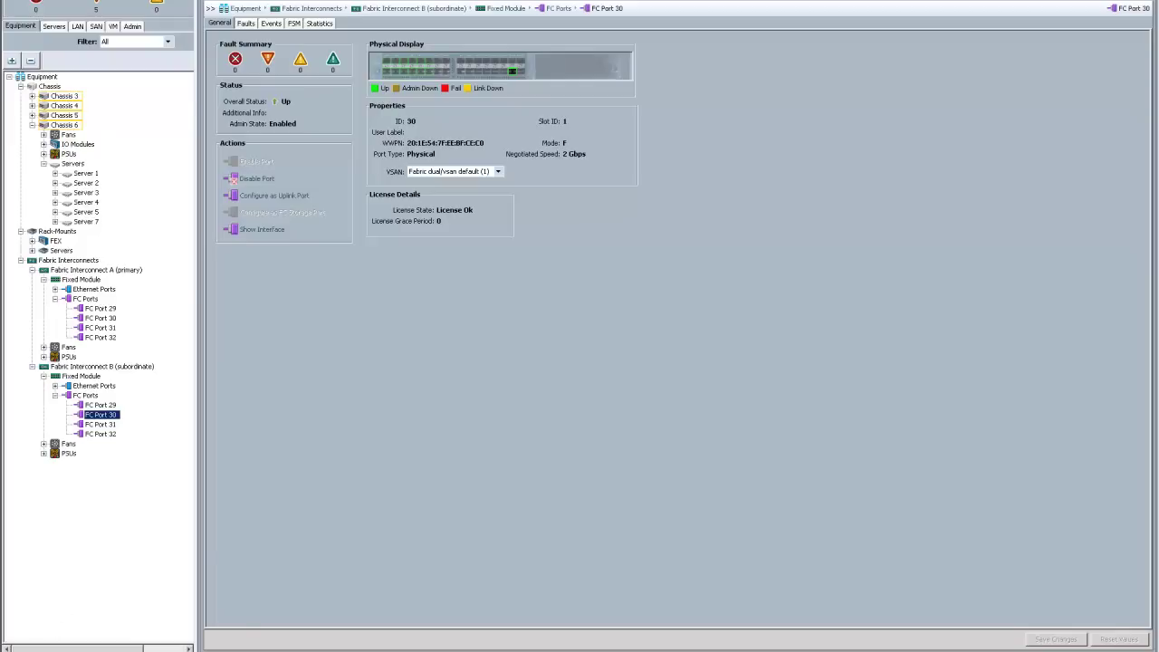
# - Launch PuTTY from the Start menu program list and move the terminal window aside
pyautogui.press('super')
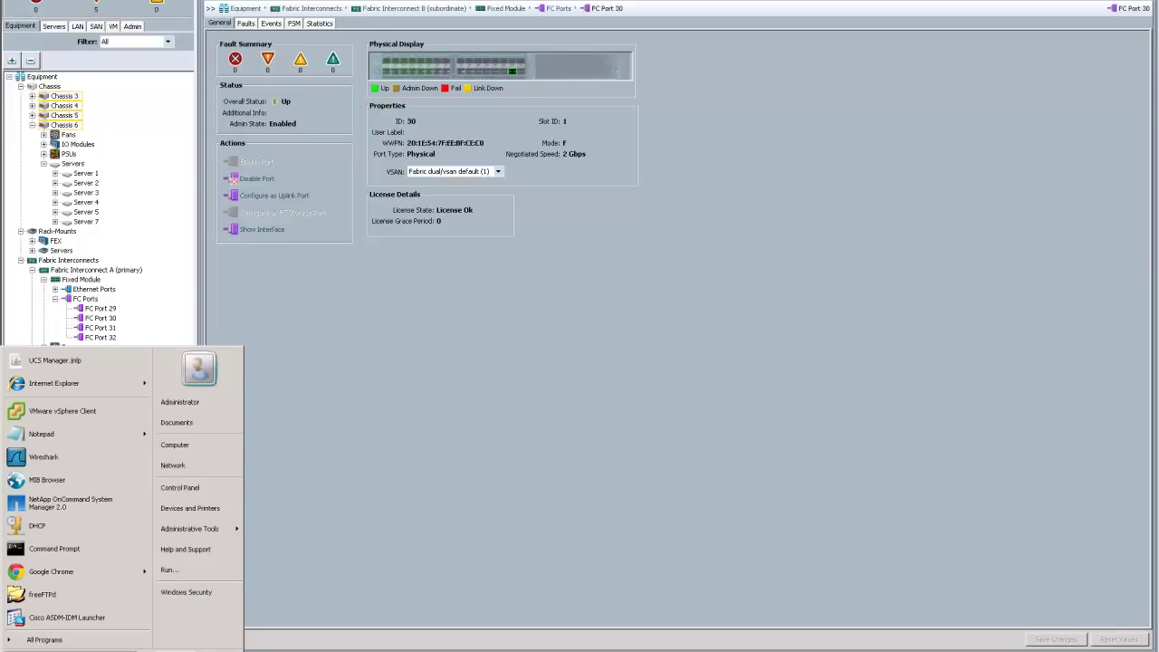
pyautogui.click(45, 641)
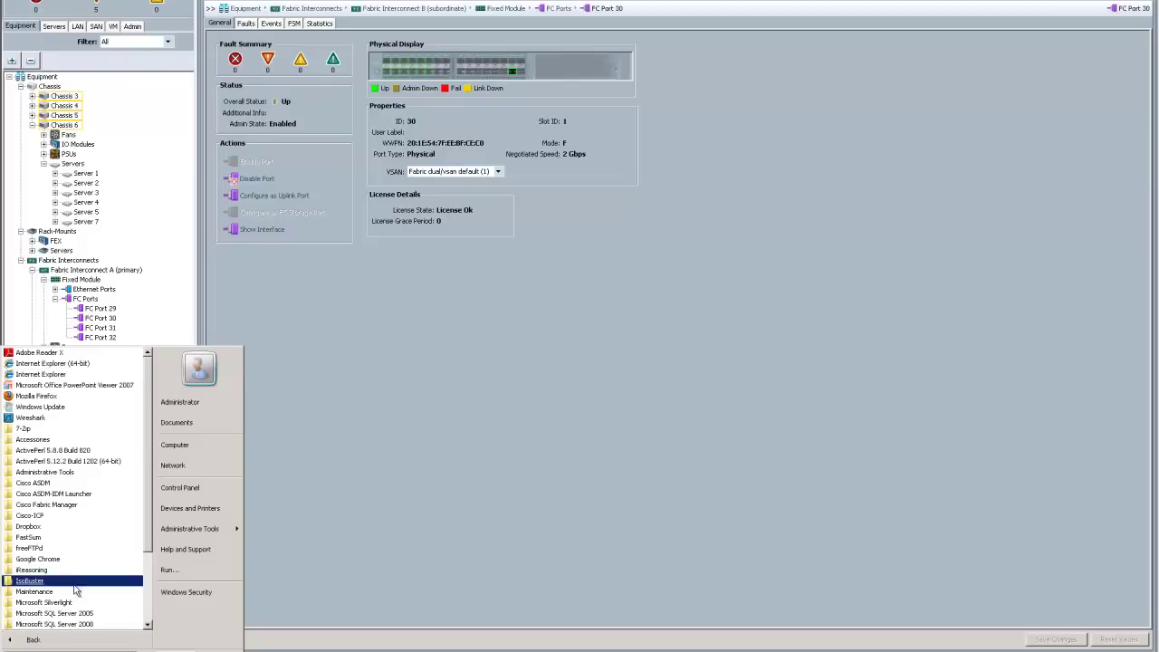
pyautogui.scroll(-3, 77, 589)
pyautogui.scroll(-2, 77, 591)
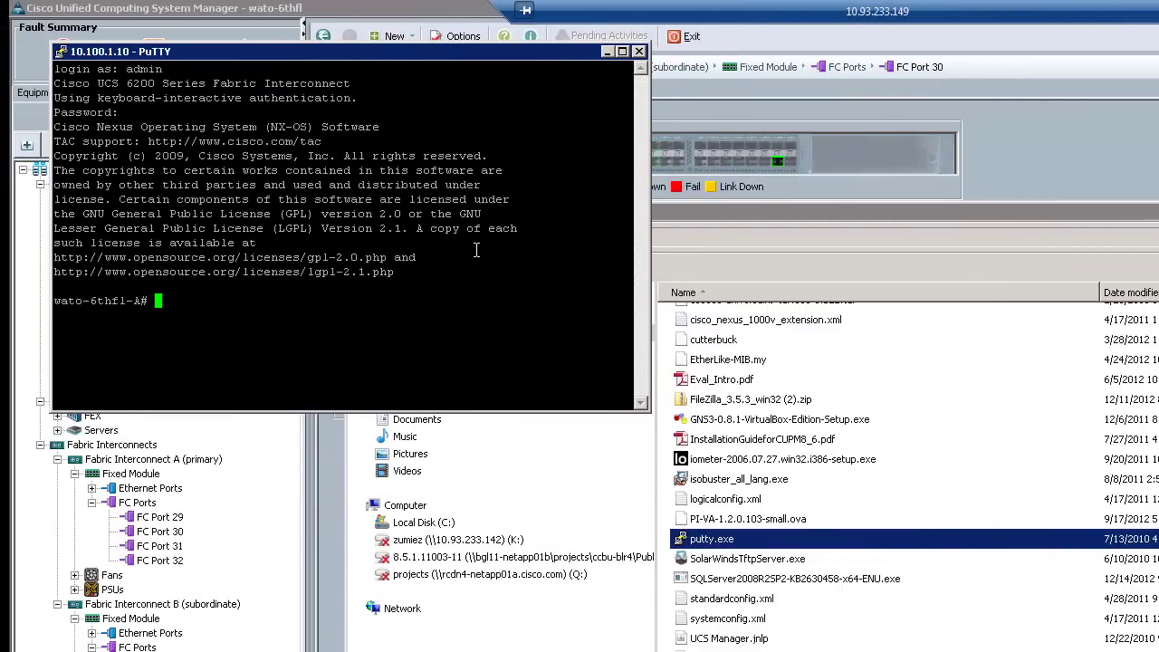
pyautogui.moveTo(329, 48); pyautogui.dragTo(535, 182)
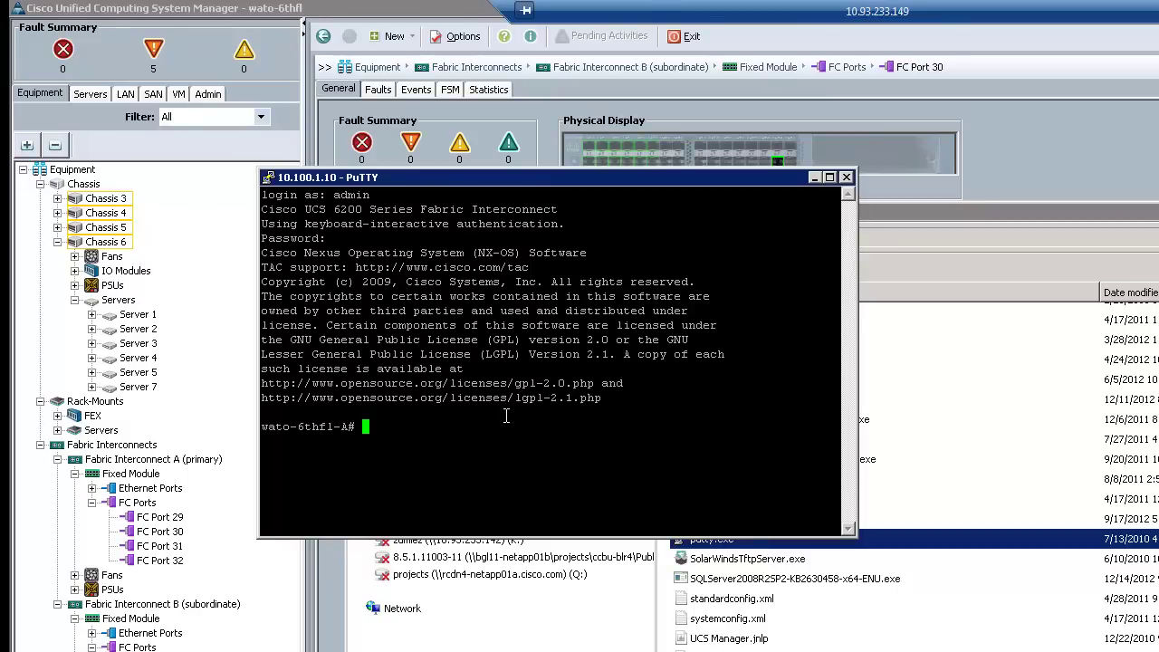
# - Run 'connect nxos' and 'show flogi data' on fabric interconnect A
pyautogui.write('connect nxos')
pyautogui.press('Return')
pyautogui.write('show ')
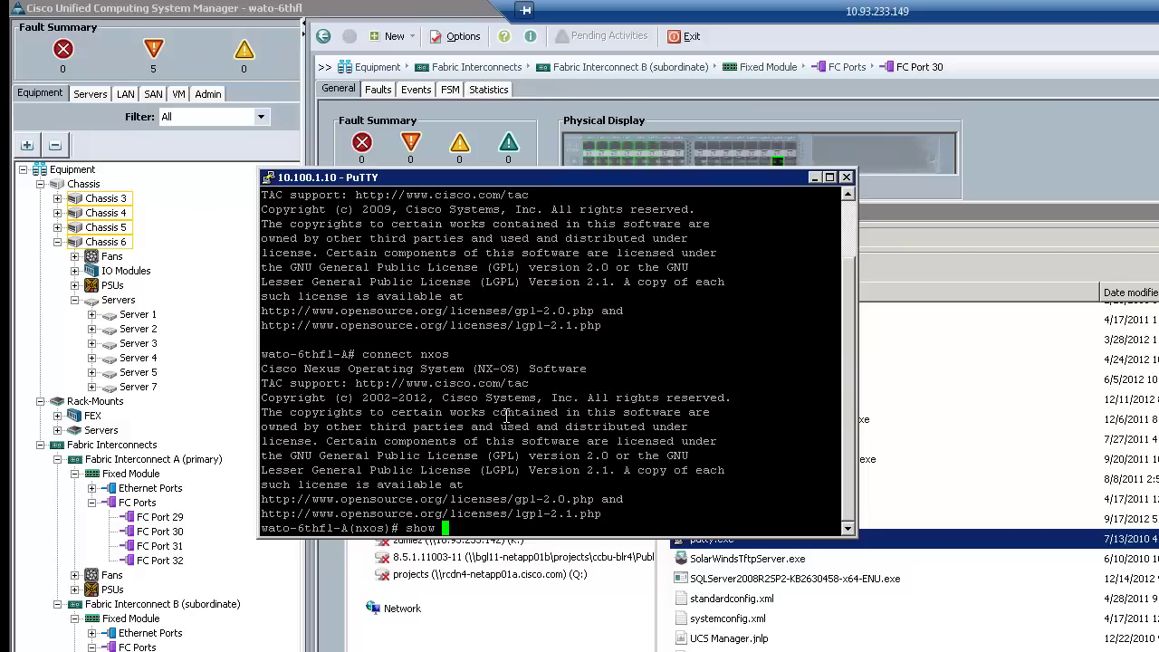
pyautogui.write('flogi data')
pyautogui.press('Return')
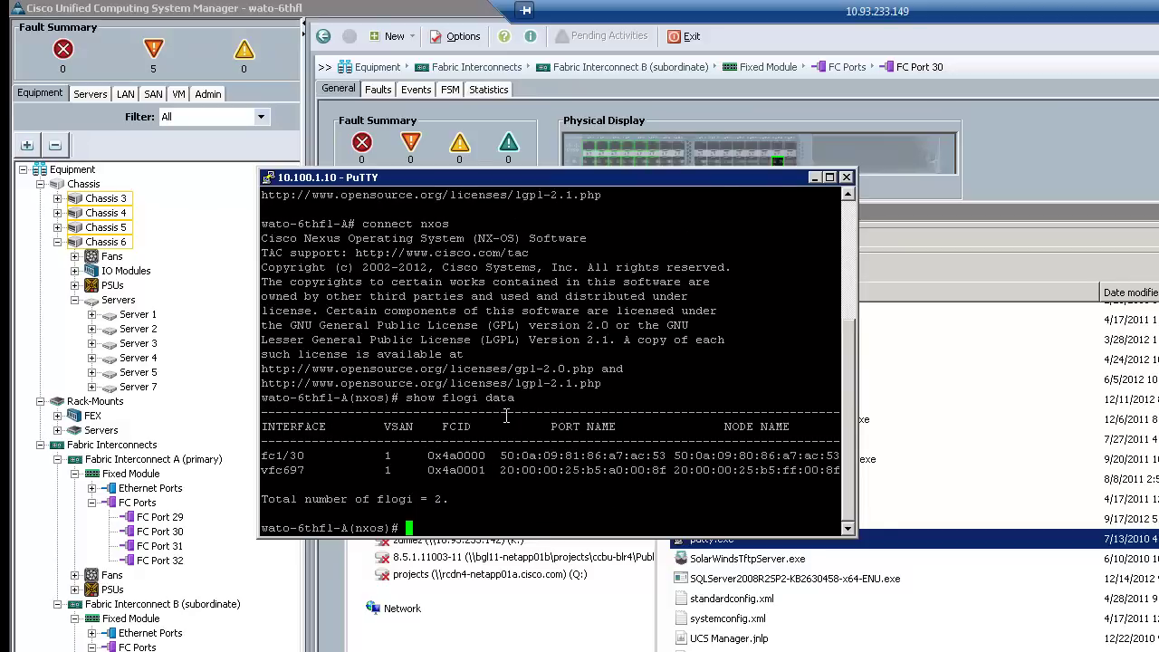
# - Highlight the fc1/30 NetApp and vfc697 server port names in the login list
pyautogui.moveTo(503, 459); pyautogui.dragTo(668, 460)
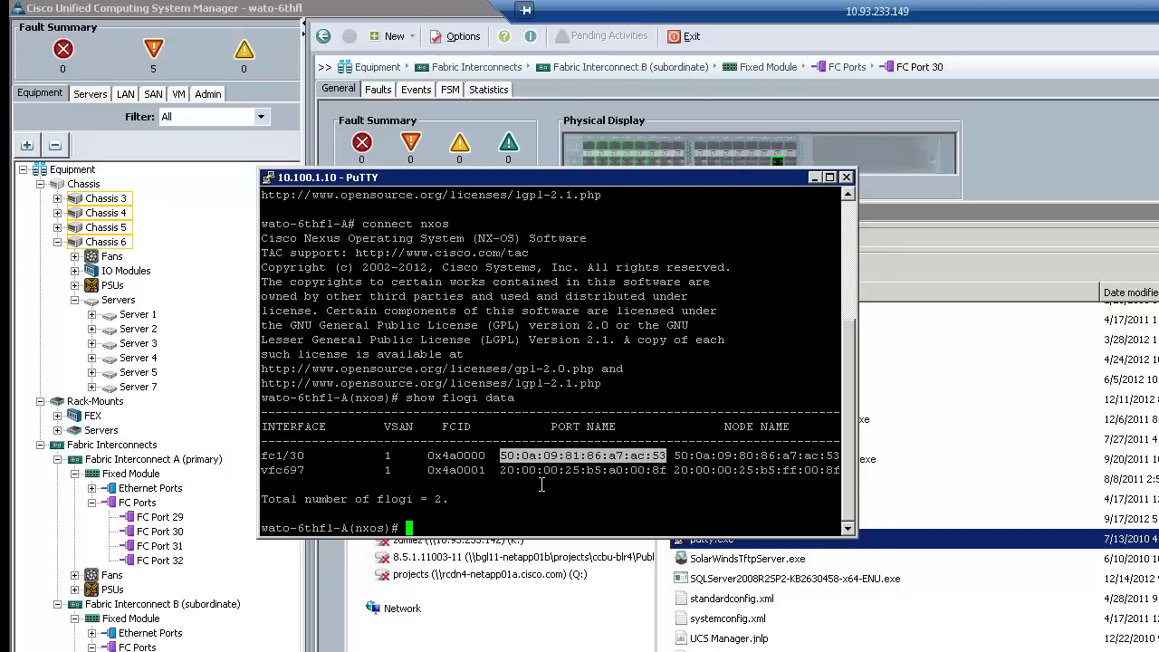
pyautogui.moveTo(506, 471); pyautogui.dragTo(628, 472)
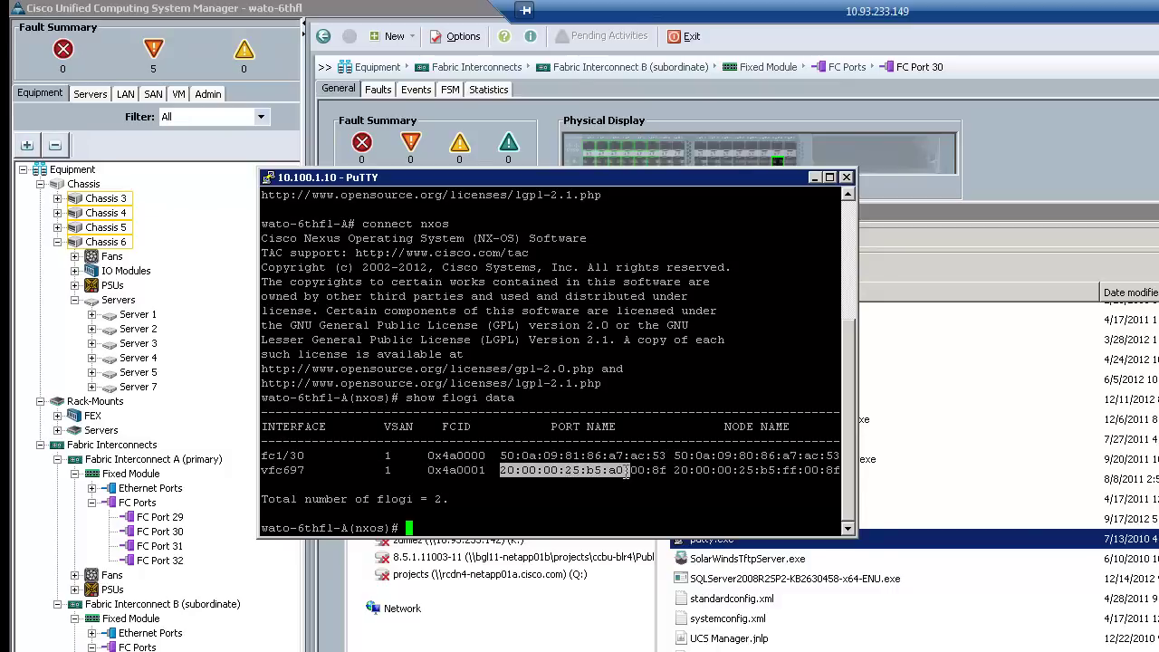
pyautogui.moveTo(507, 456); pyautogui.dragTo(636, 456)
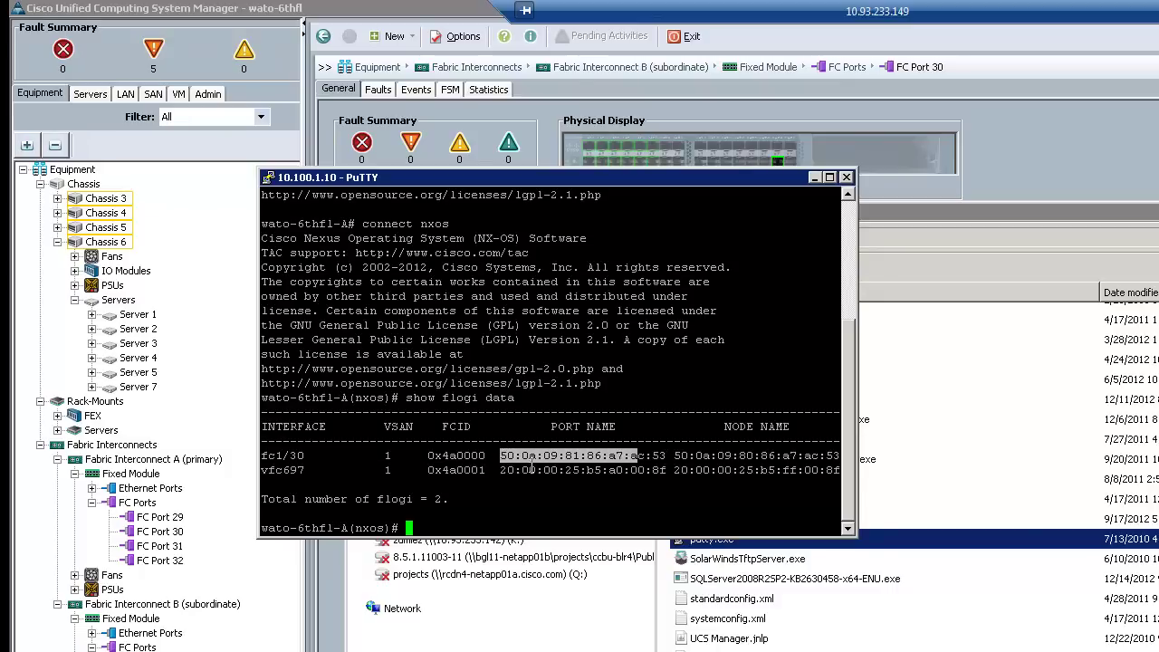
pyautogui.moveTo(503, 470); pyautogui.dragTo(625, 472)
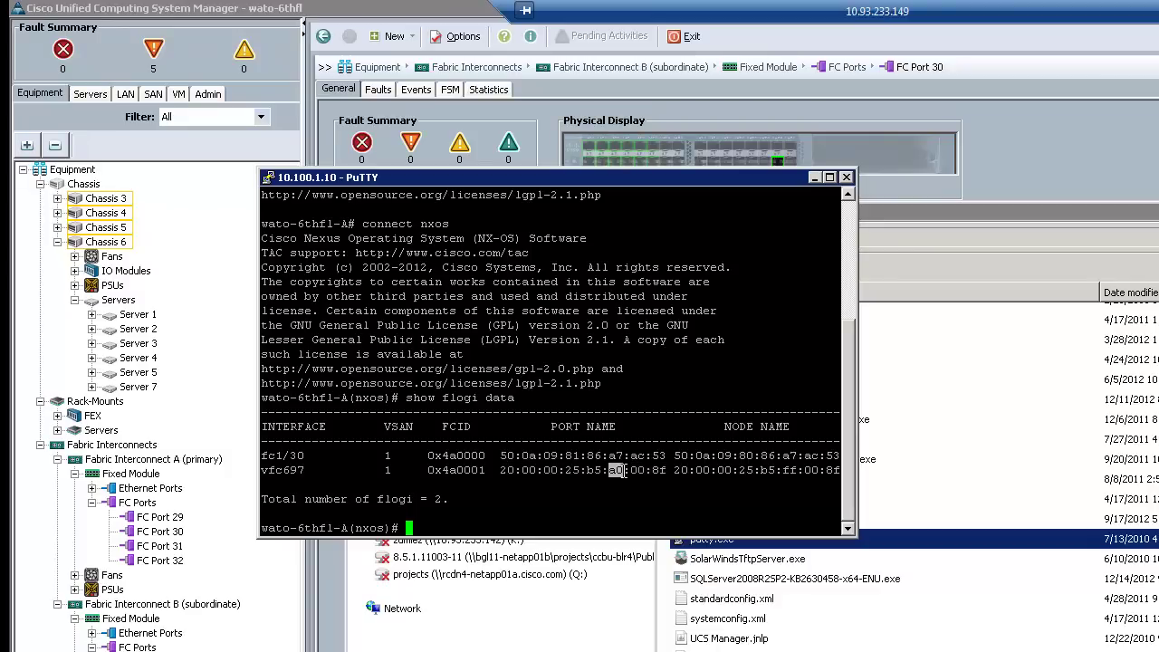
pyautogui.click(343, 530)
pyautogui.moveTo(605, 471); pyautogui.dragTo(628, 476)
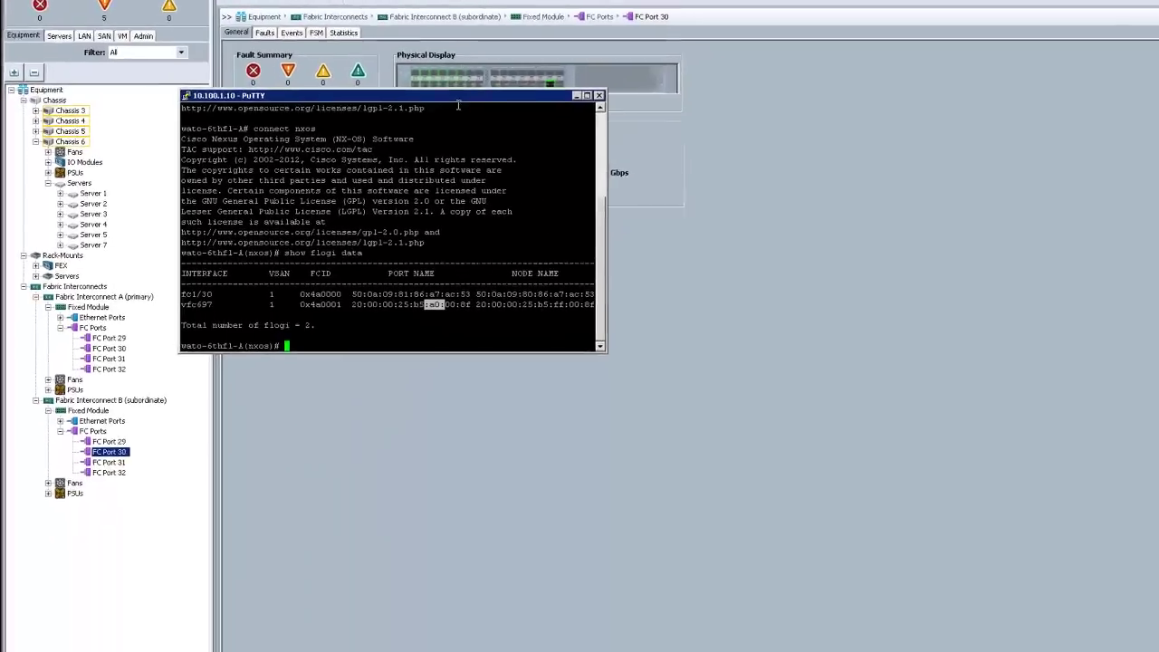
# - Compare the Fabric-A storage connection policy WWPNs with the fc1/30 and vfc697 logins
pyautogui.moveTo(840, 212); pyautogui.dragTo(916, 223)
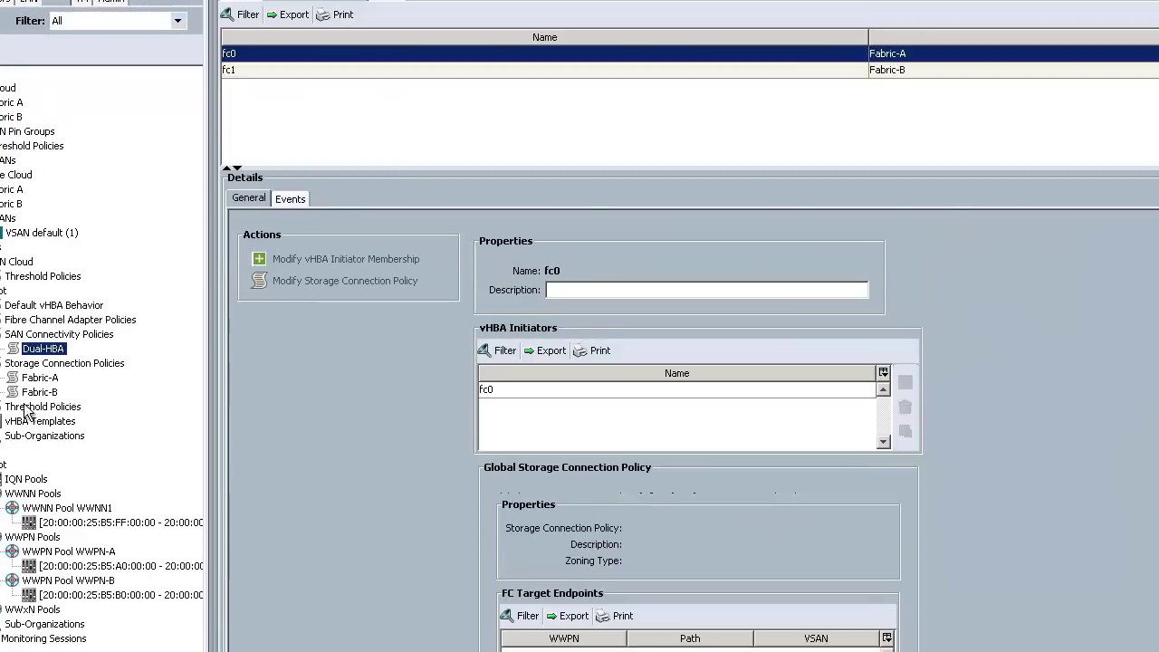
pyautogui.click(40, 378)
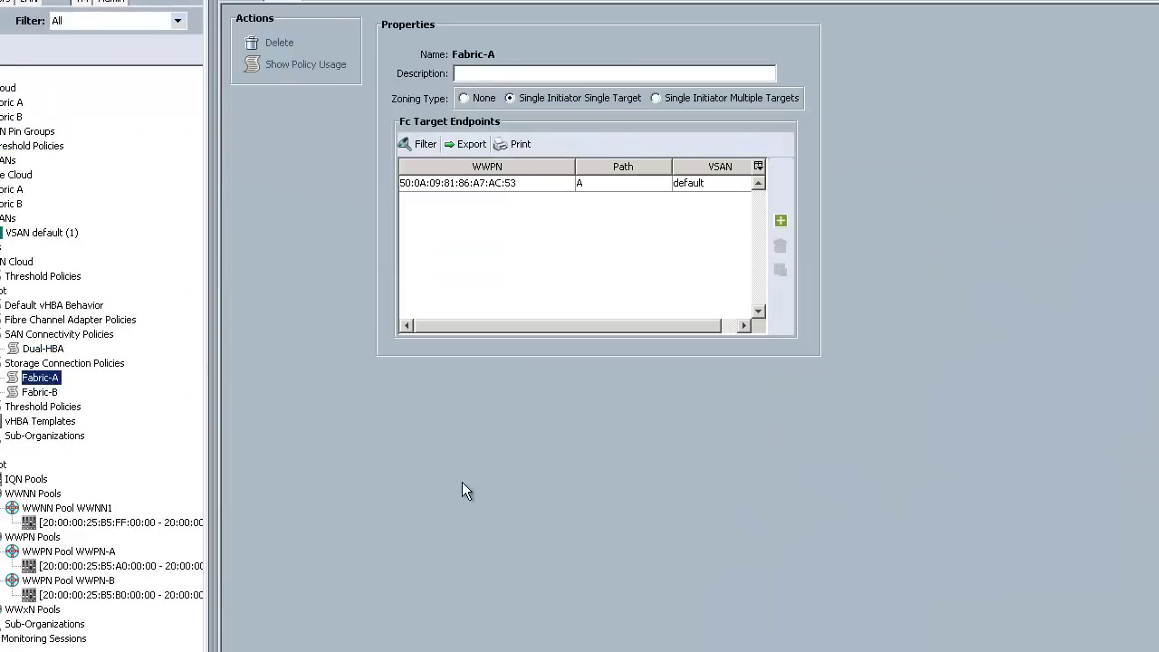
pyautogui.hotkey('alt', 'Tab')
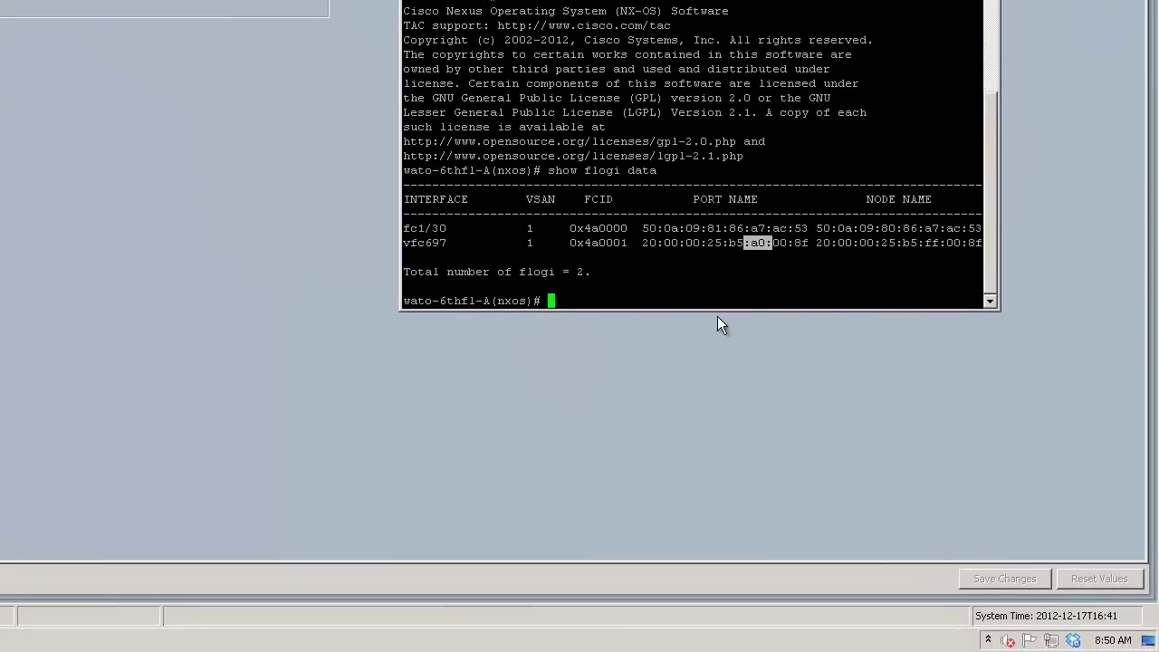
pyautogui.click(758, 268)
pyautogui.moveTo(711, 226); pyautogui.dragTo(808, 227)
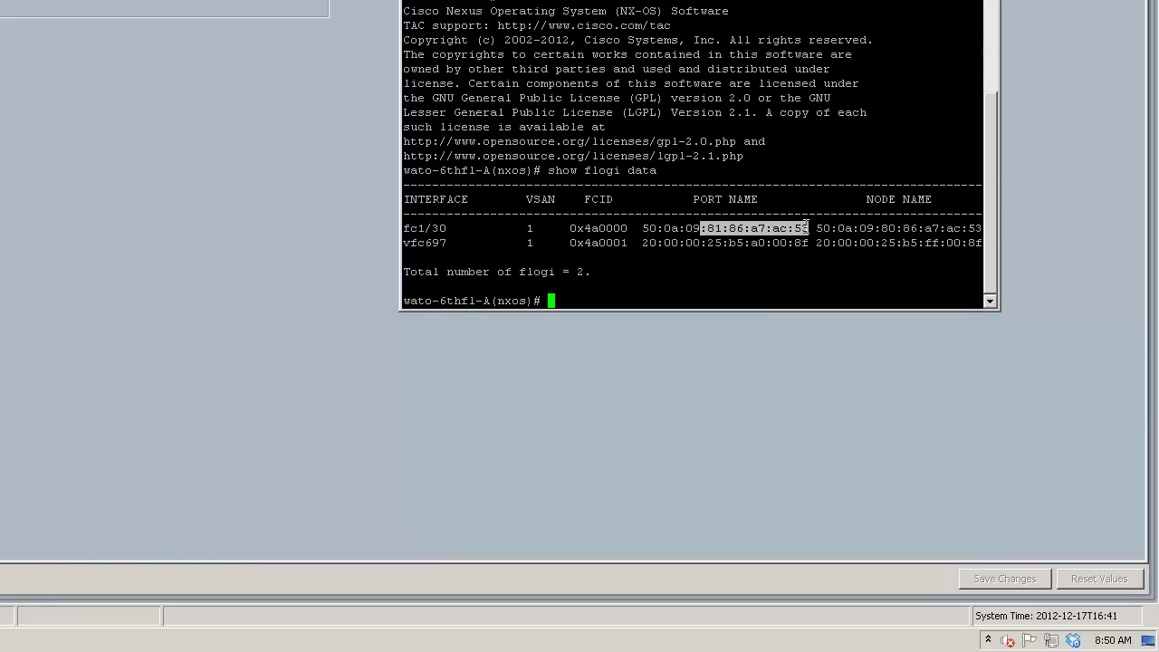
pyautogui.click(688, 233)
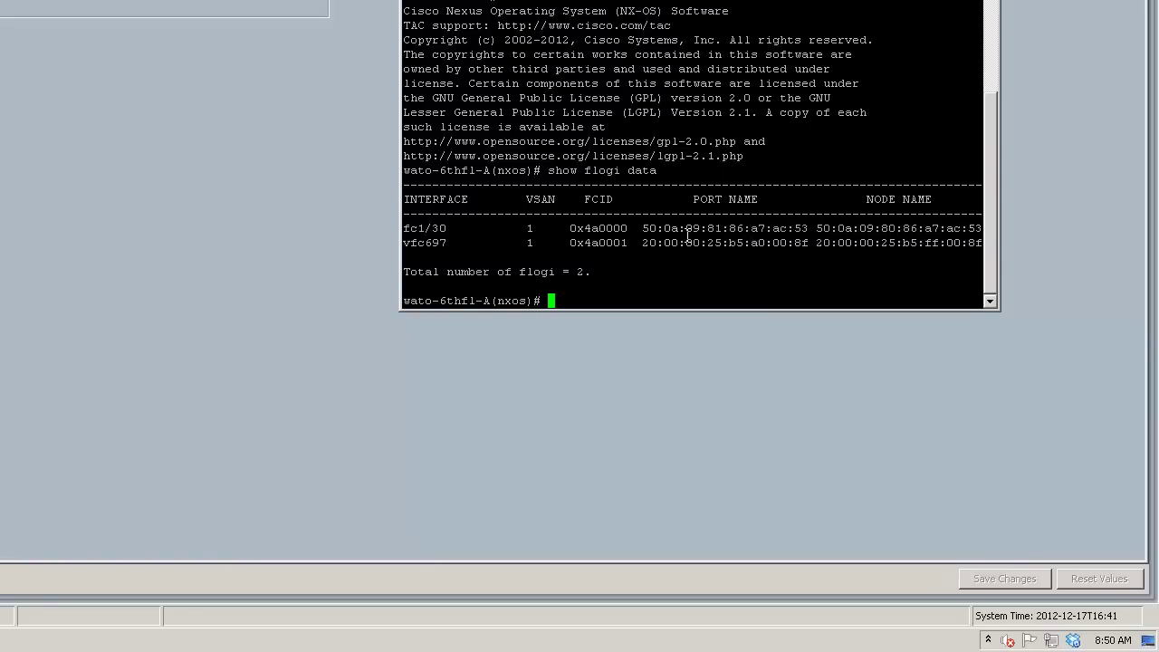
pyautogui.moveTo(761, 243)
pyautogui.mouseDown()
pyautogui.moveTo(744, 244)
pyautogui.moveTo(773, 228)
pyautogui.mouseUp()
pyautogui.moveTo(477, 301); pyautogui.dragTo(504, 303)
pyautogui.click(662, 184)
# - Run 'show zone' and match target WWPN ending a7:ac:53 against r2-c240-22-23's fc0 FC zone
pyautogui.write('show zone')
pyautogui.press('Return')
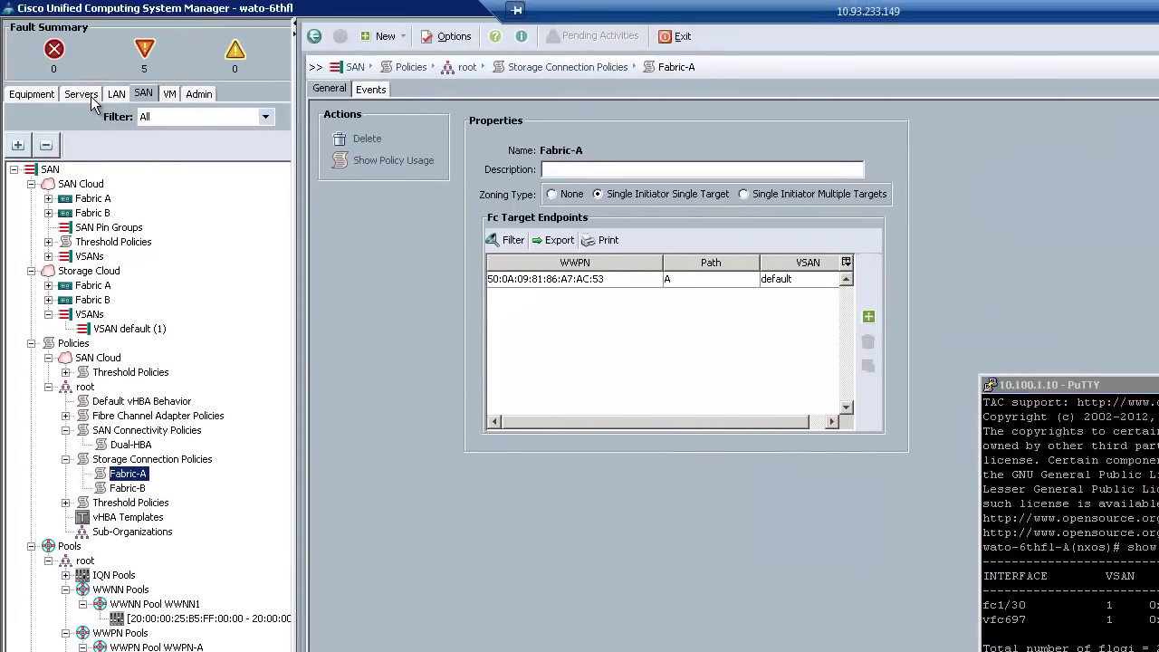
pyautogui.click(81, 94)
pyautogui.click(118, 213)
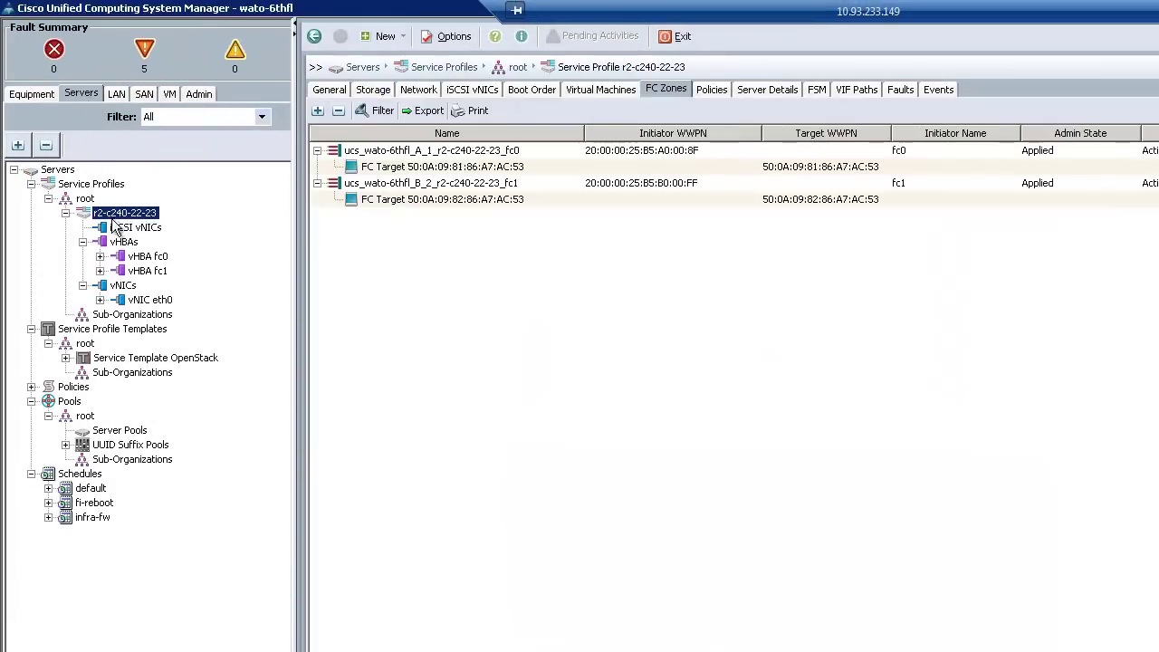
pyautogui.click(433, 151)
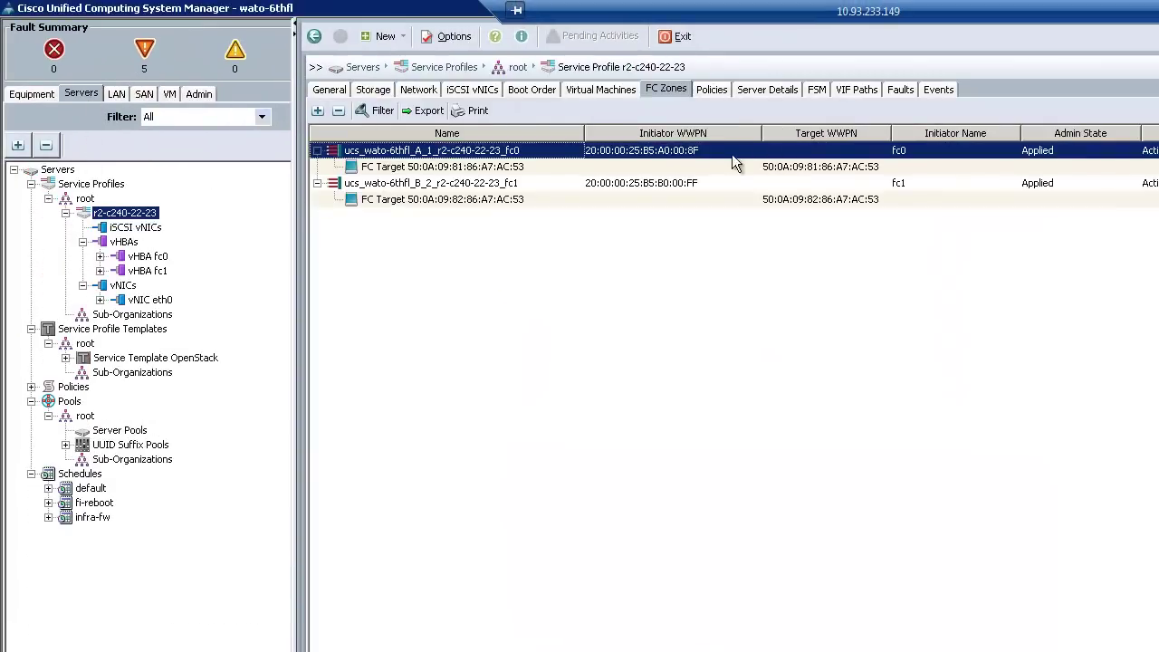
pyautogui.click(875, 172)
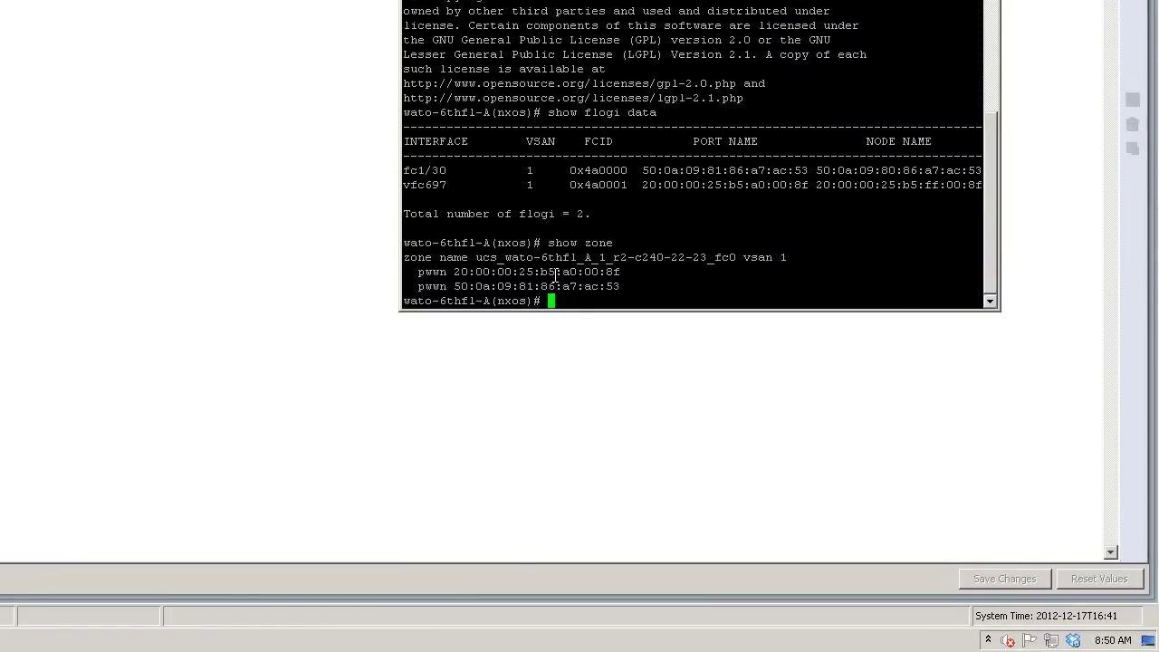
pyautogui.moveTo(556, 272); pyautogui.dragTo(665, 308)
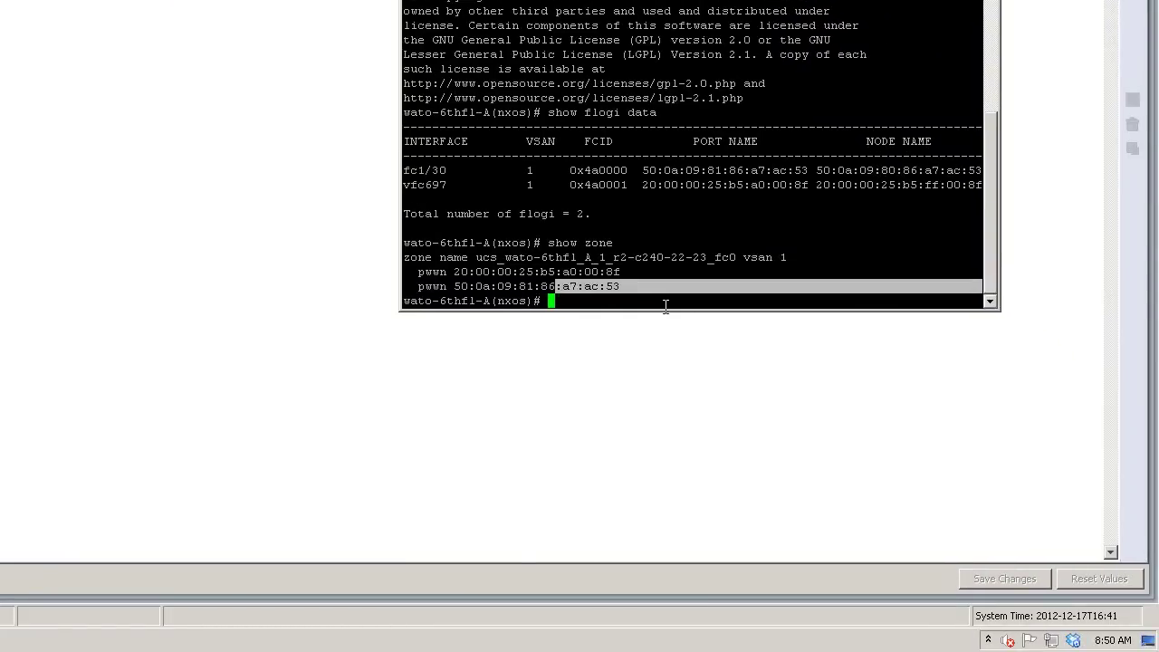
pyautogui.click(647, 290)
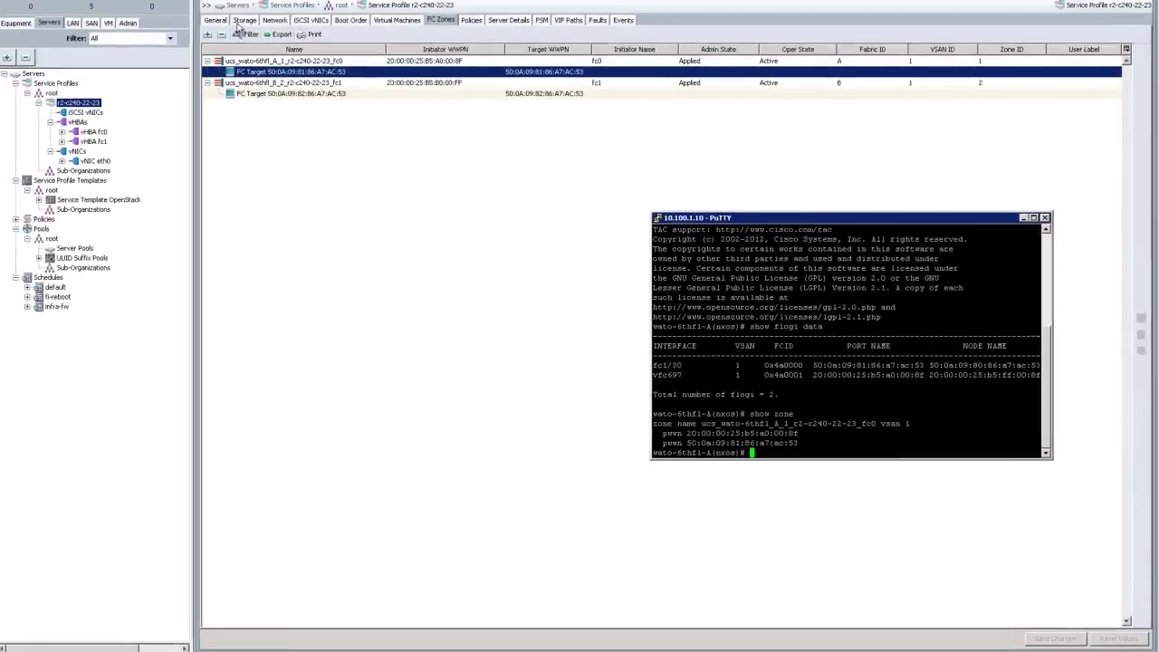
# - Review the fc0 initiator and Fabric-A NetApp target, then open the Fabric-A storage connection policy
pyautogui.click(242, 32)
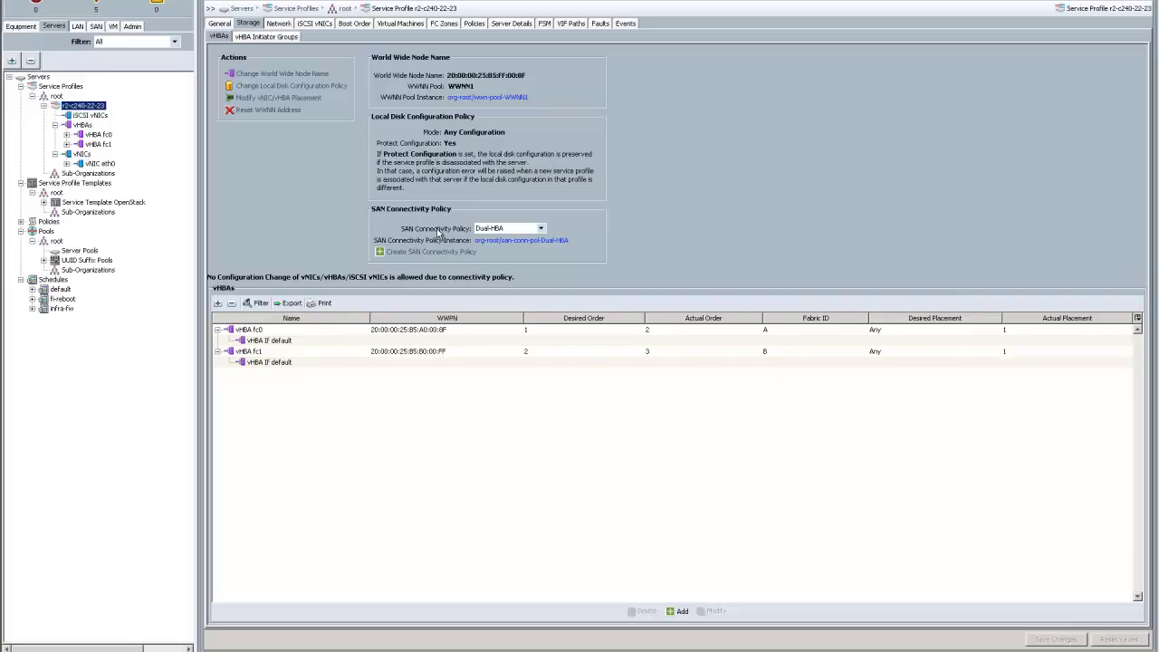
pyautogui.click(96, 27)
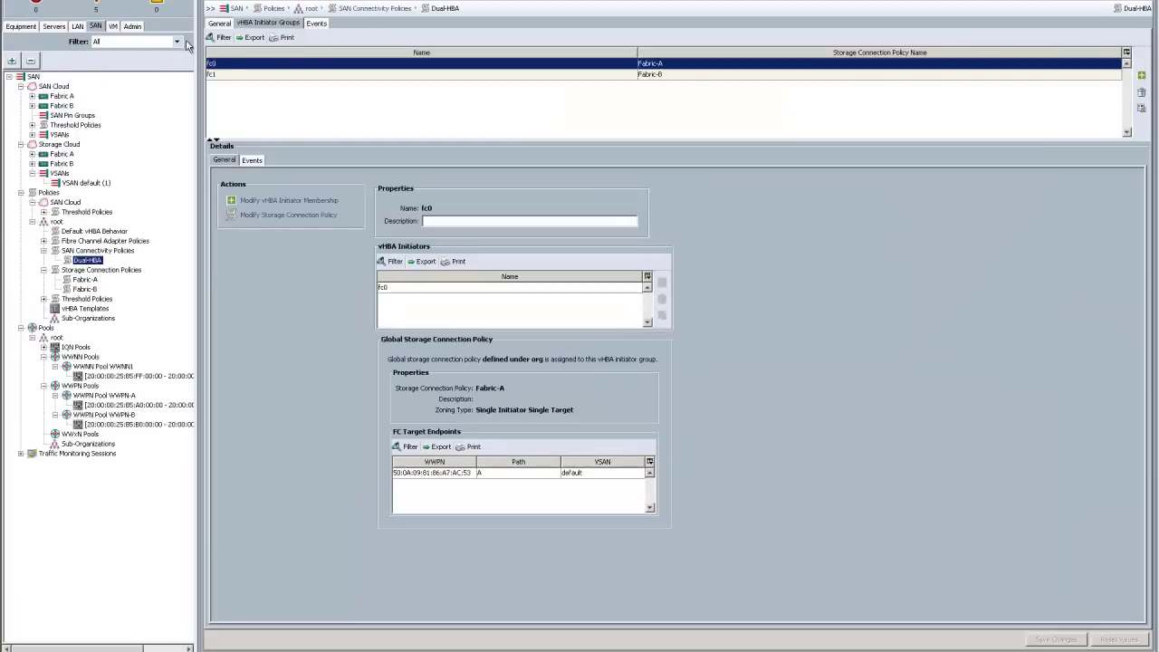
pyautogui.click(404, 297)
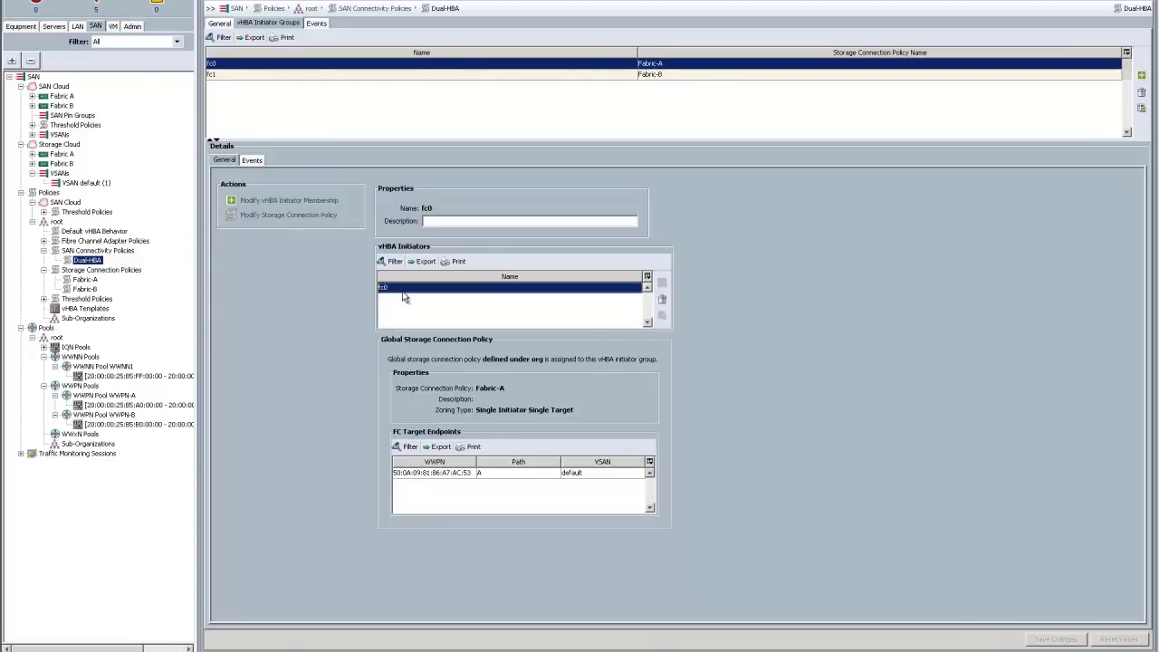
pyautogui.click(409, 474)
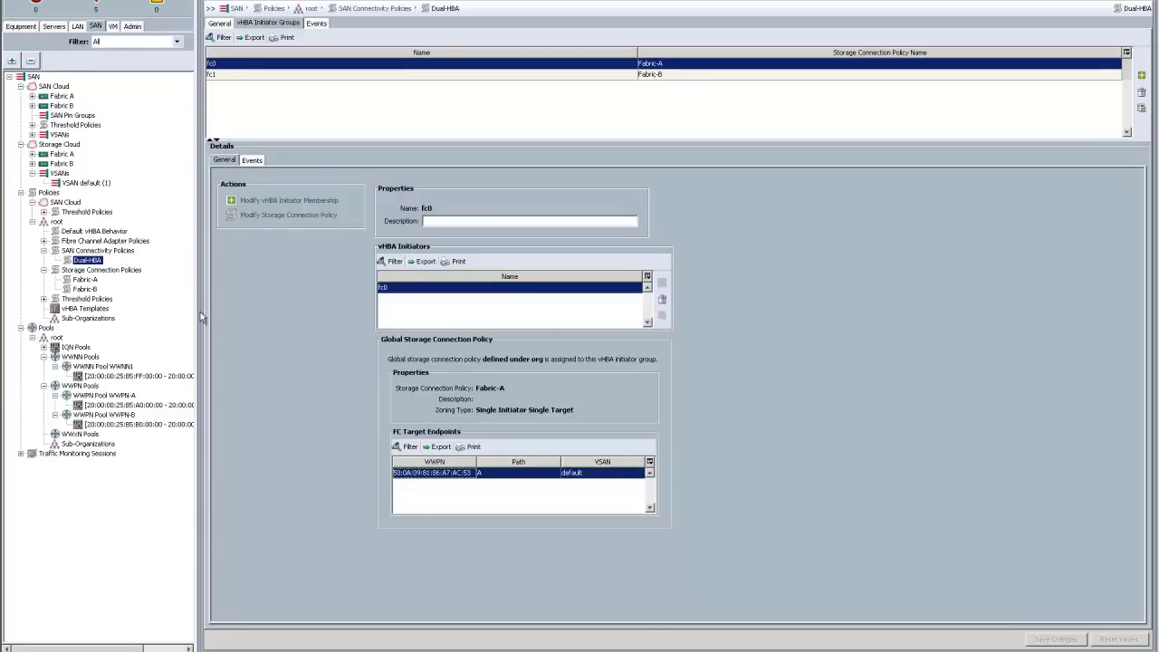
pyautogui.click(86, 279)
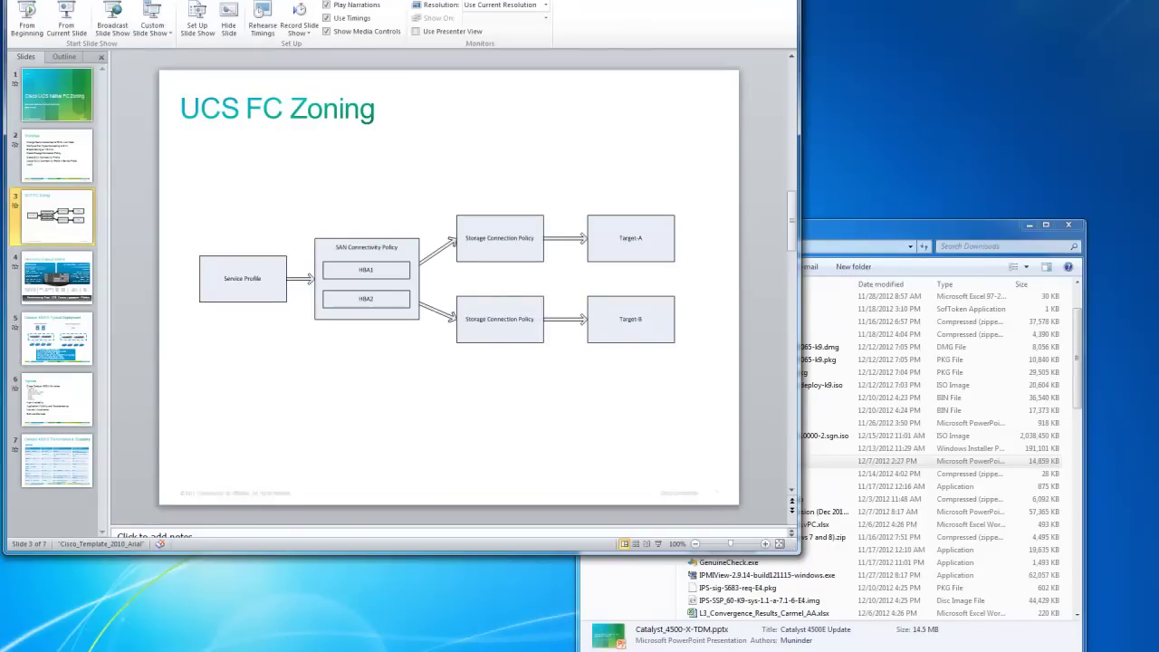
# - Maximize the PowerPoint window with slide 3, 'UCS FC Zoning', using Super+Up
pyautogui.press('super+Up')
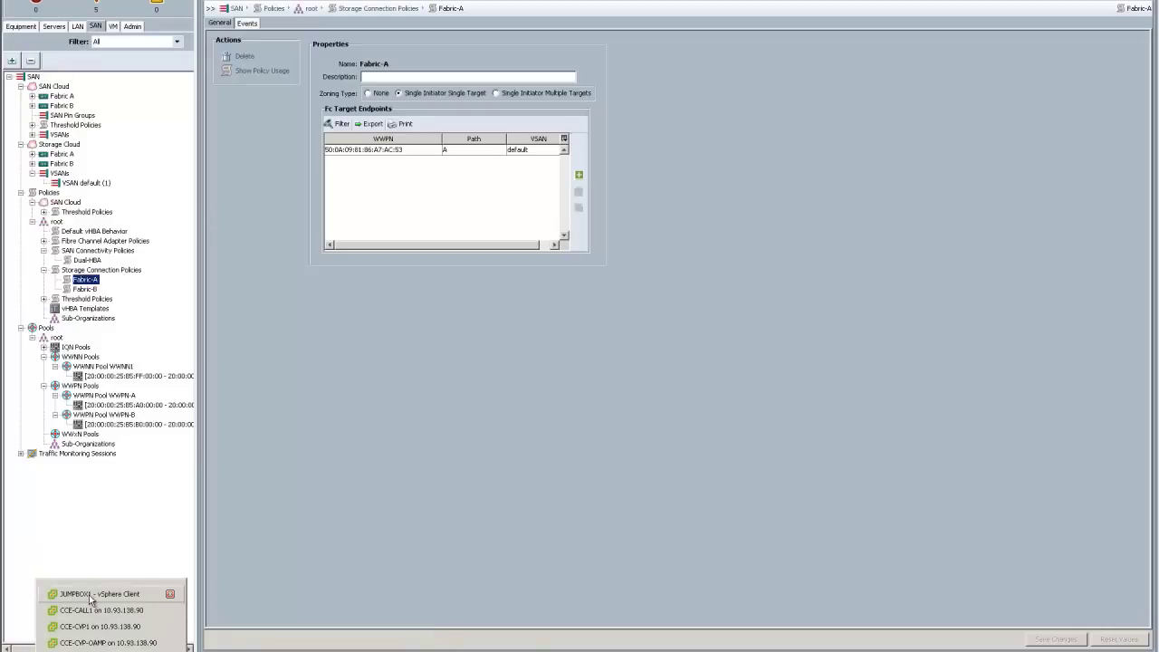
# - Show host 10.93.138.90's summary and storage, locating the TestNetApp datastore
pyautogui.click(90, 597)
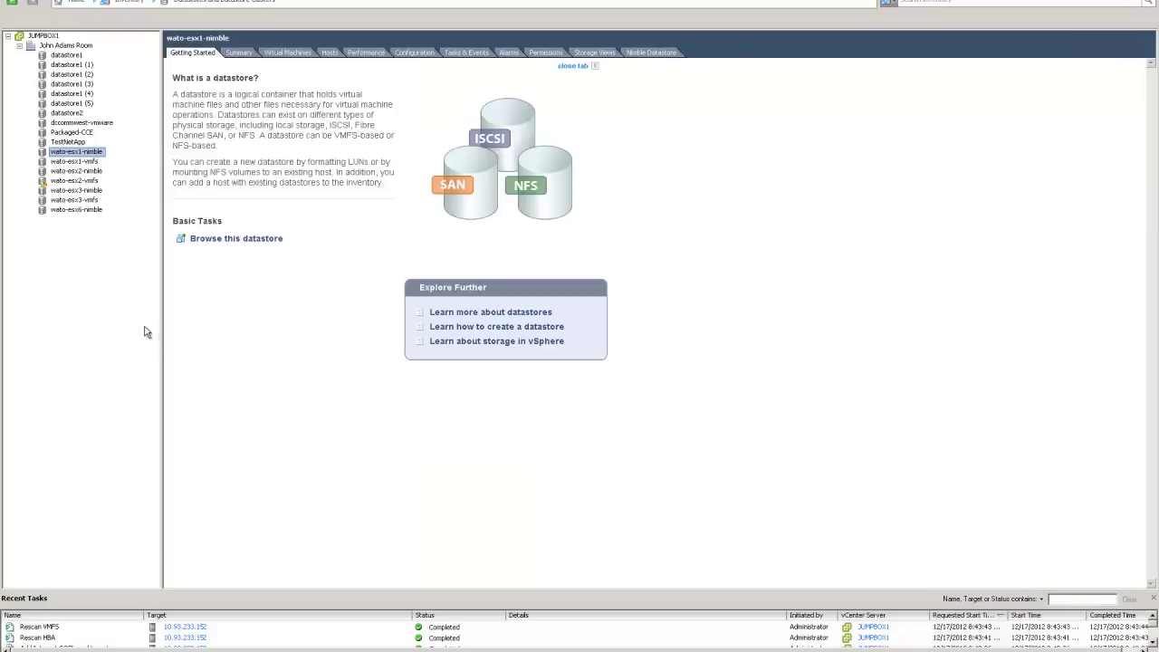
pyautogui.click(78, 2)
pyautogui.click(97, 50)
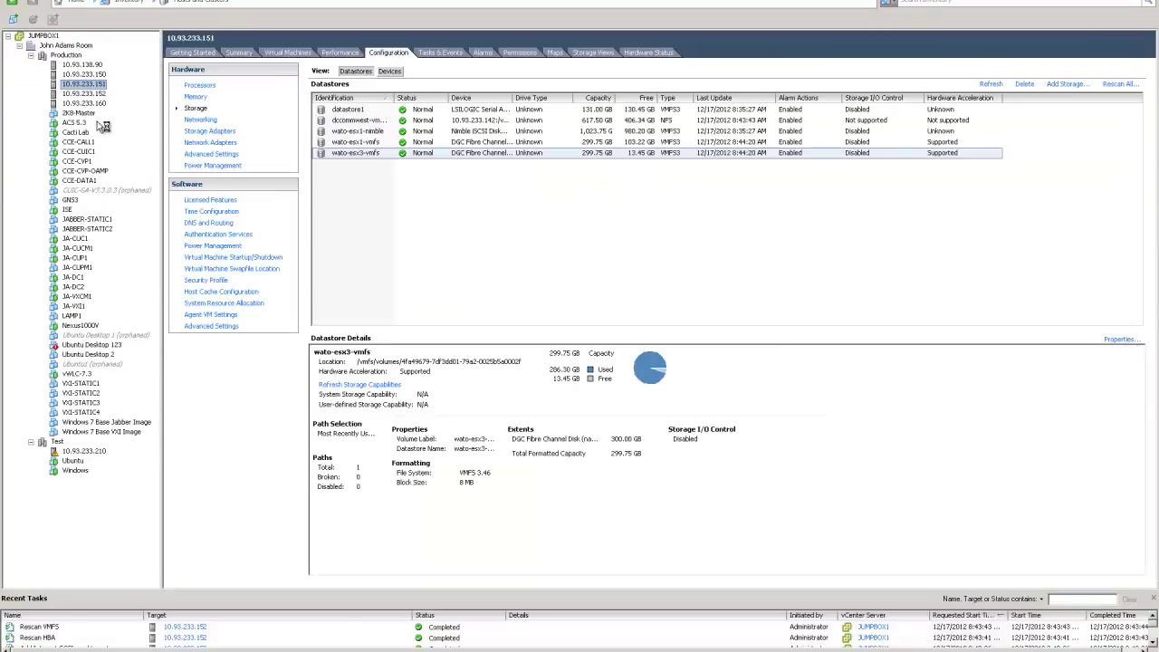
pyautogui.click(80, 65)
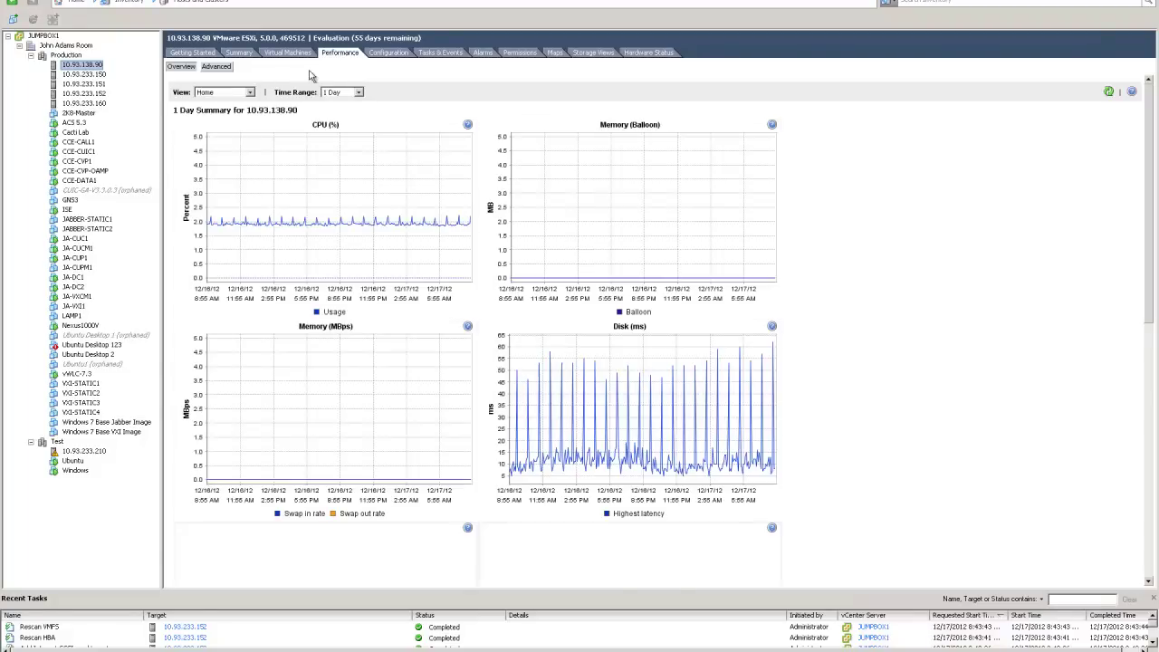
pyautogui.click(241, 53)
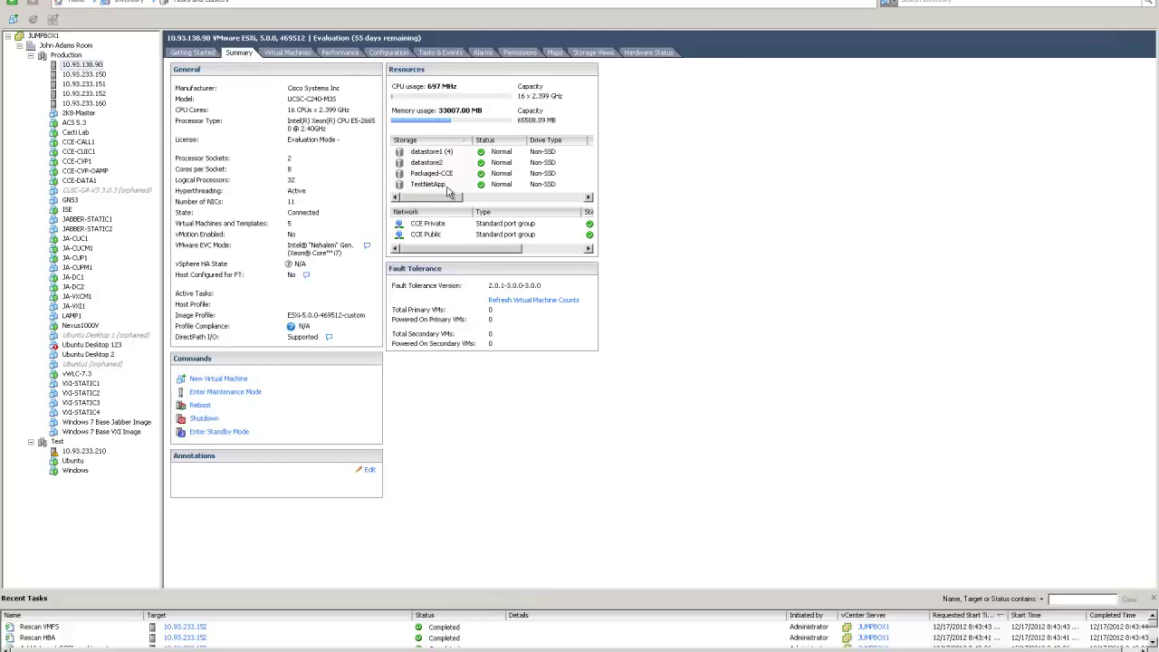
pyautogui.click(434, 189)
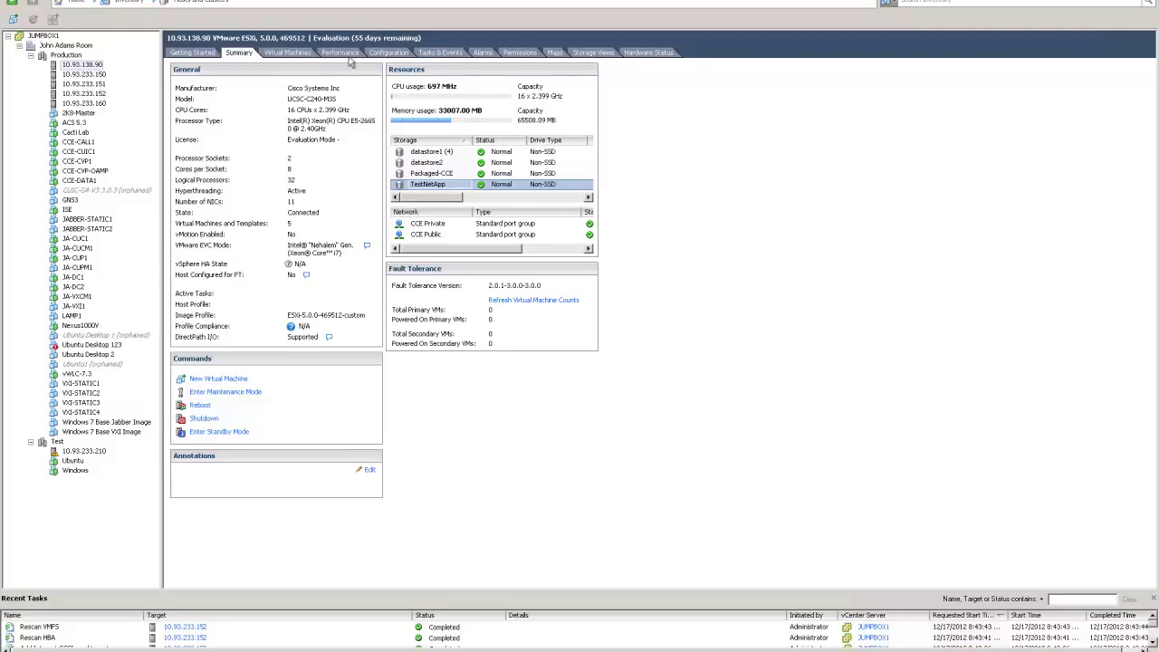
pyautogui.click(388, 53)
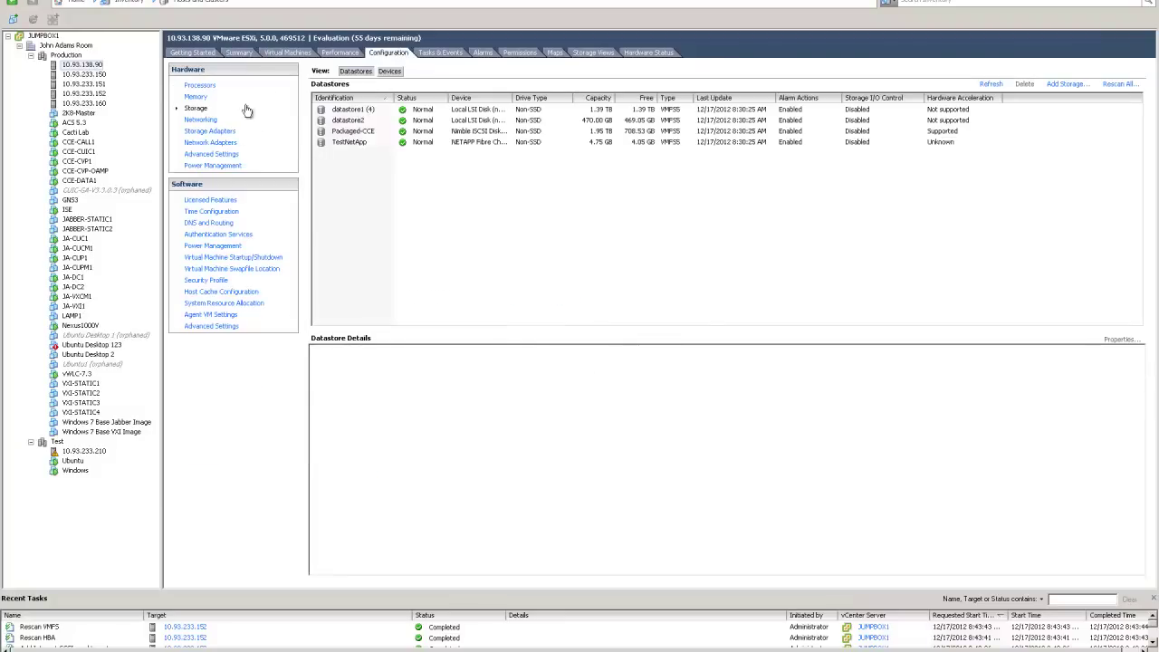
# - Open Manage Paths for the NETAPP Fibre Channel disk behind TestNetApp from the Devices view
pyautogui.click(353, 144)
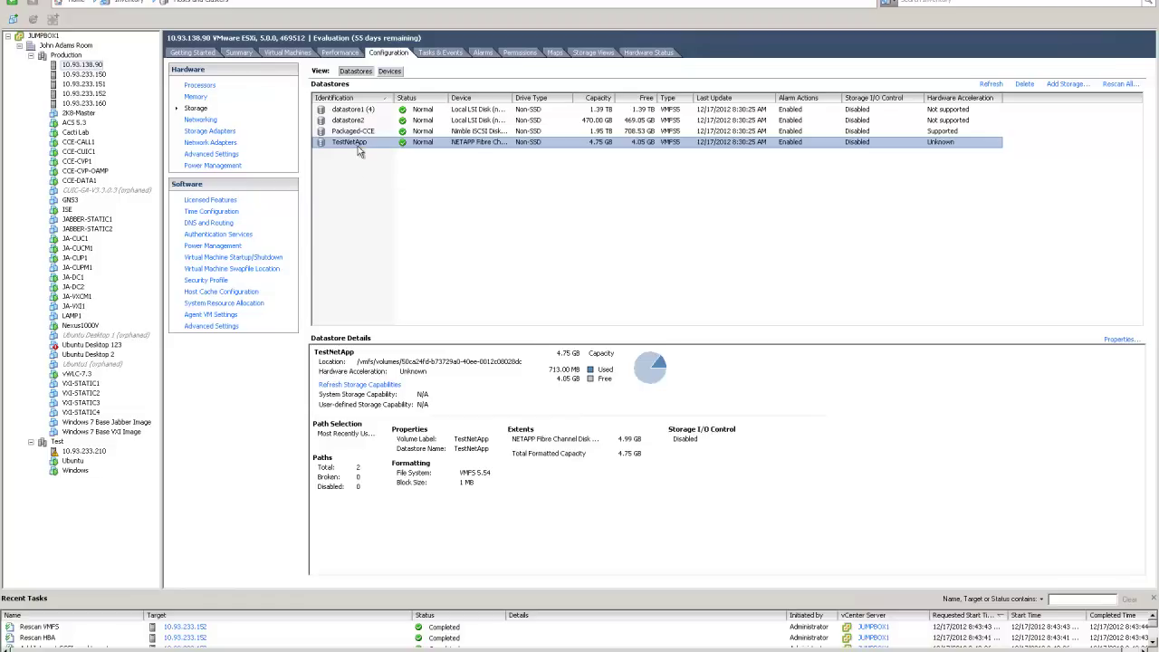
pyautogui.click(390, 71)
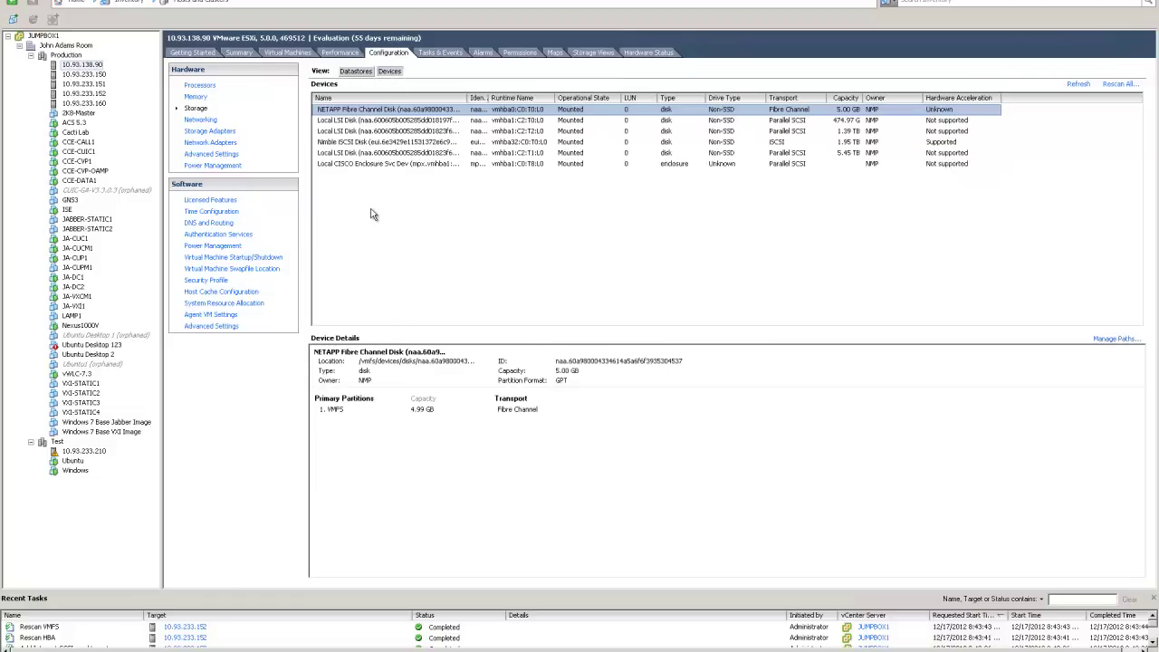
pyautogui.click(351, 109)
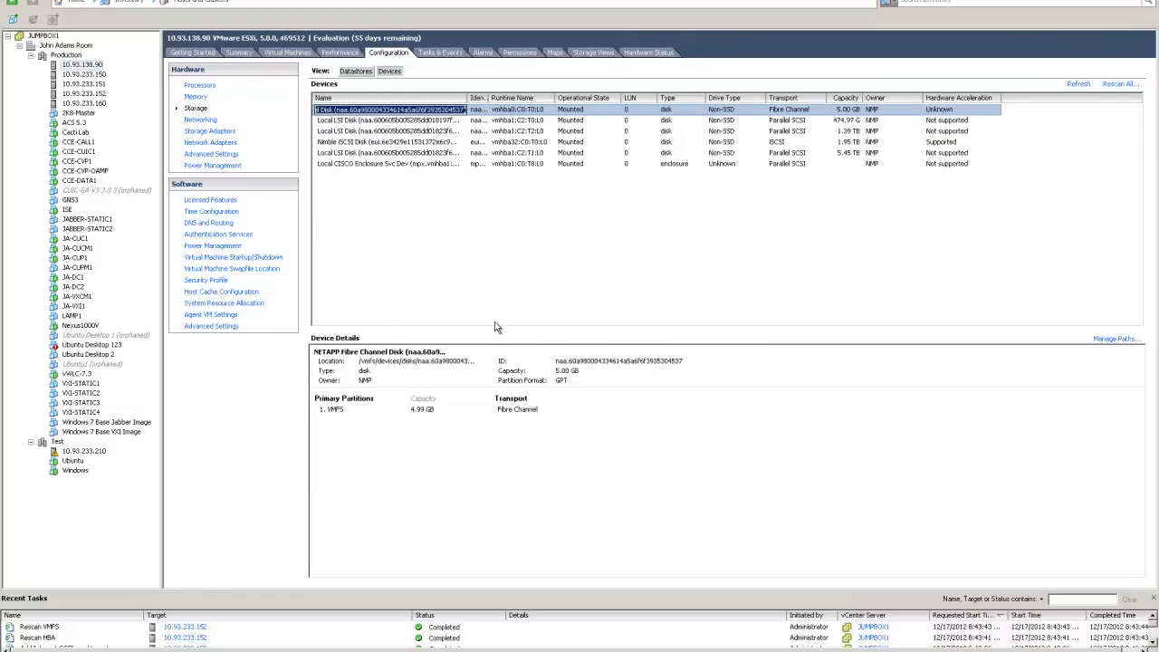
pyautogui.click(1098, 343)
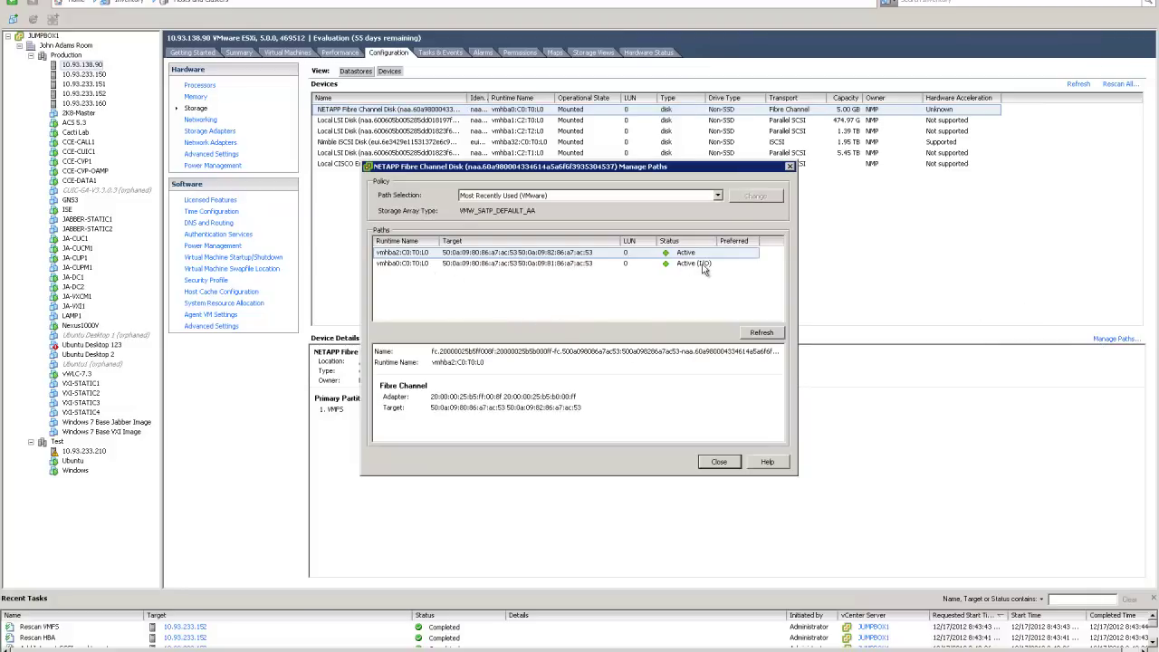
# - Compare the adapter and target details of the vmhba0 and vmhba2 paths, then close Manage Paths
pyautogui.click(704, 267)
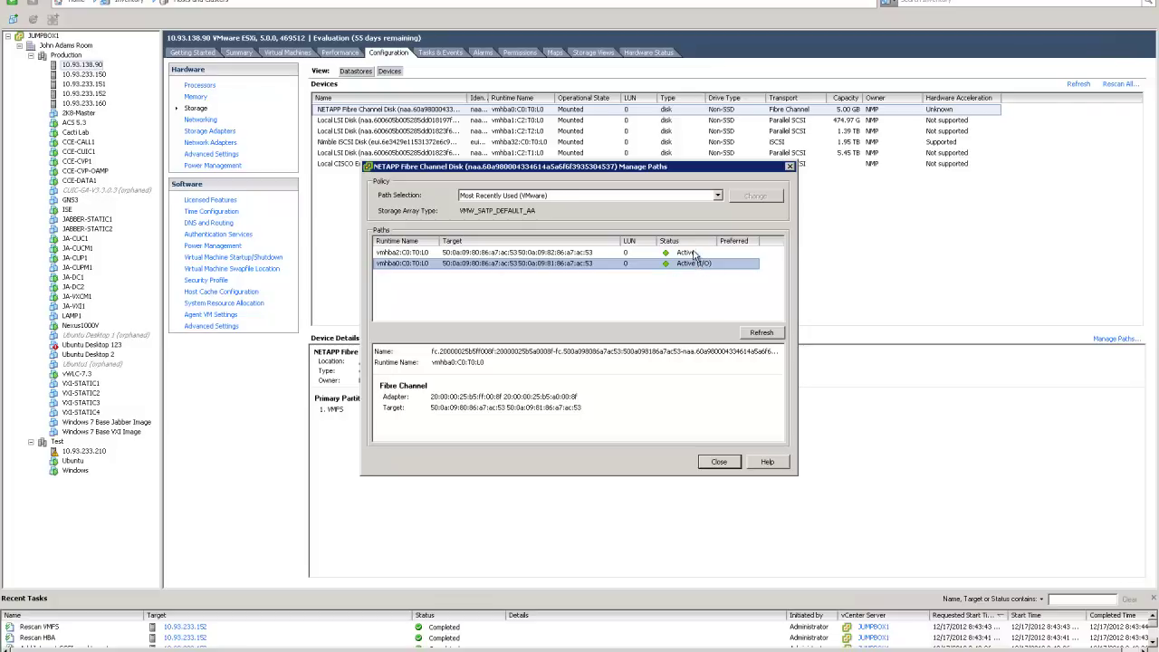
pyautogui.click(693, 253)
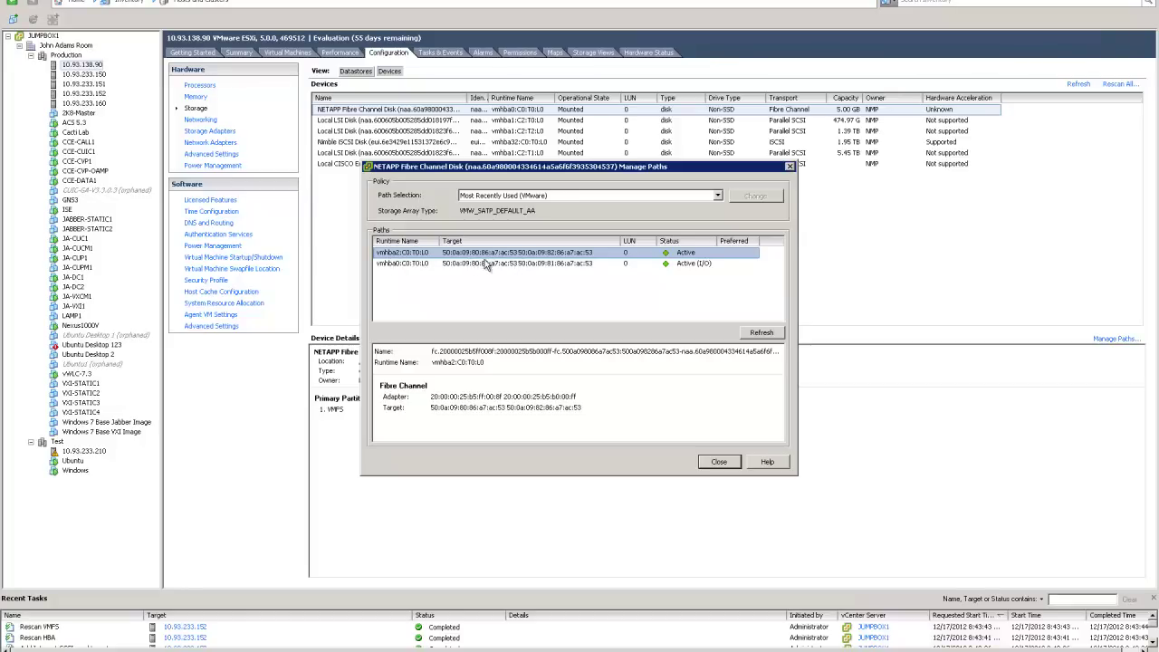
pyautogui.click(555, 263)
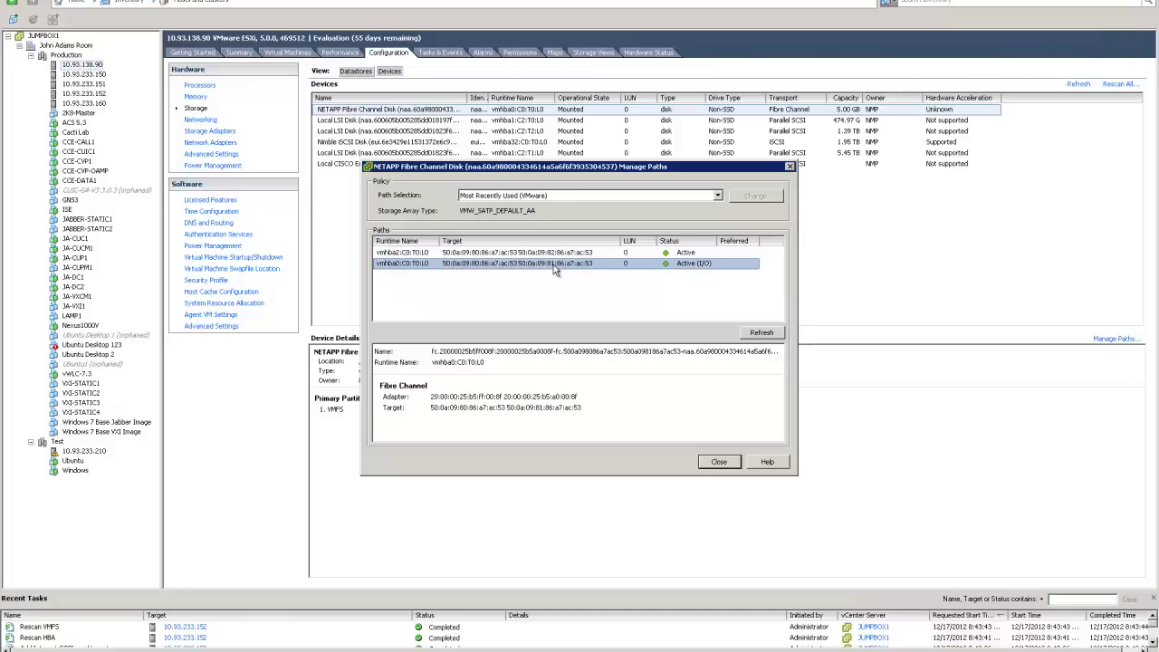
pyautogui.click(552, 253)
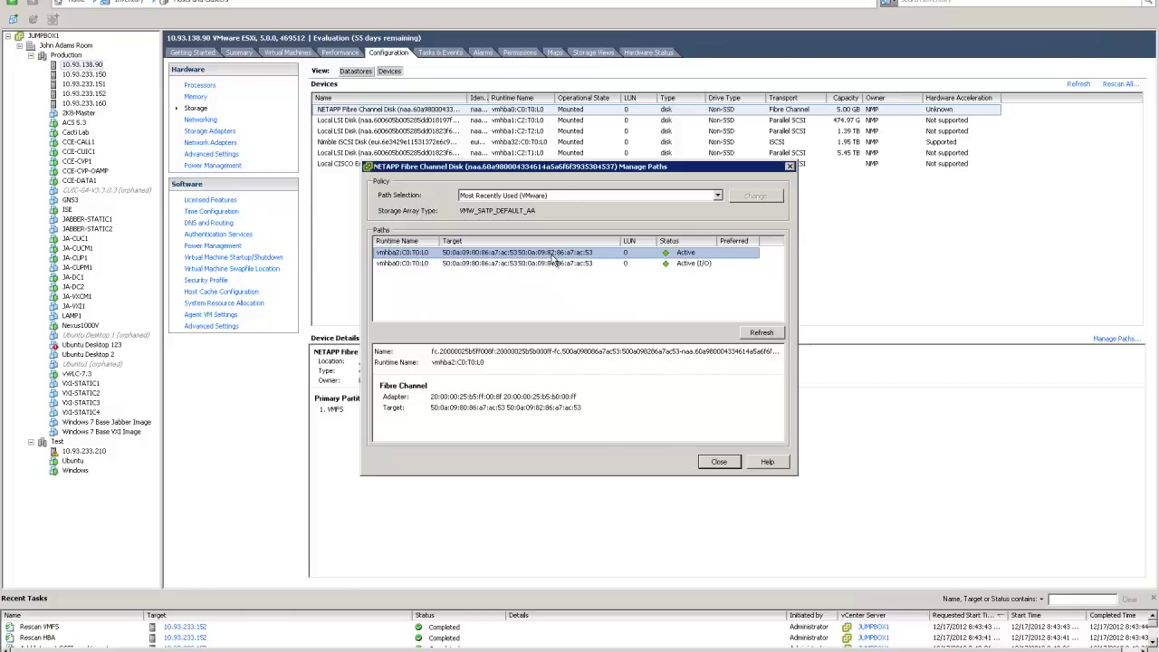
pyautogui.click(396, 264)
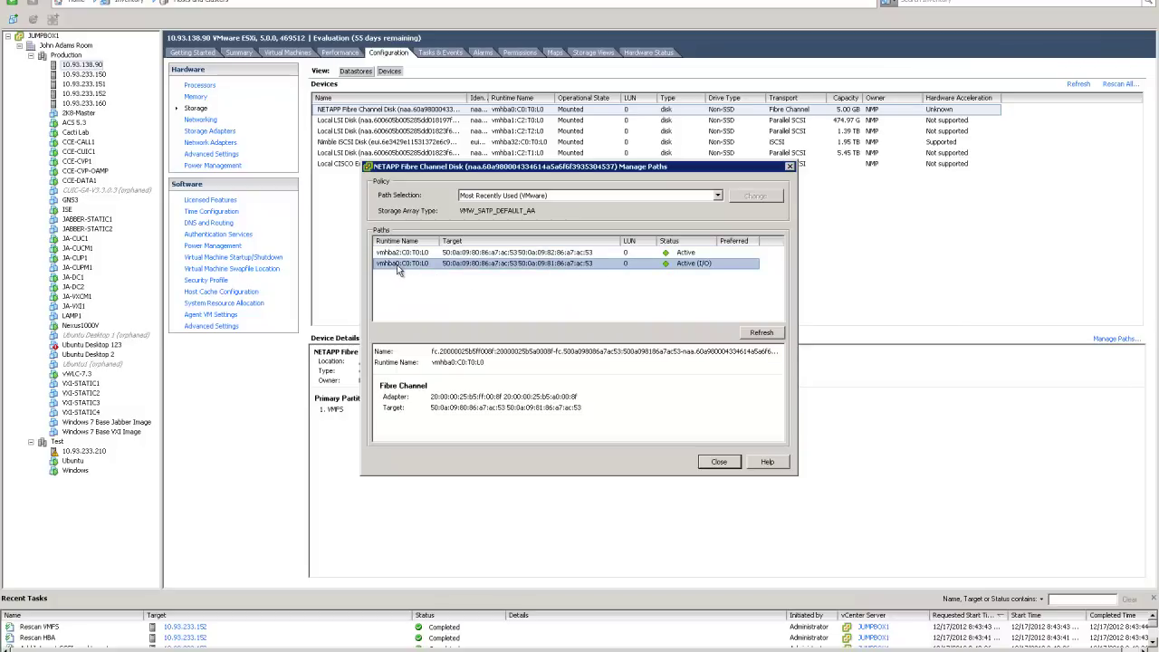
pyautogui.click(724, 463)
# - List the host's storage adapters and inspect the vmhba0 and vmhba2 details
pyautogui.click(206, 131)
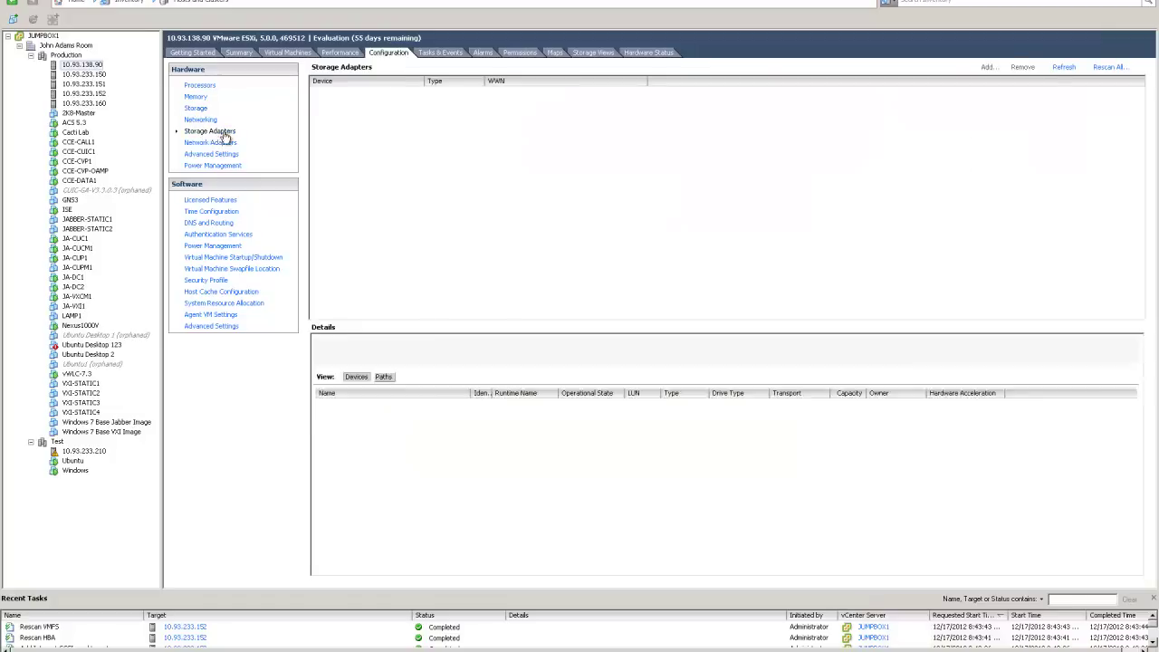
pyautogui.click(343, 126)
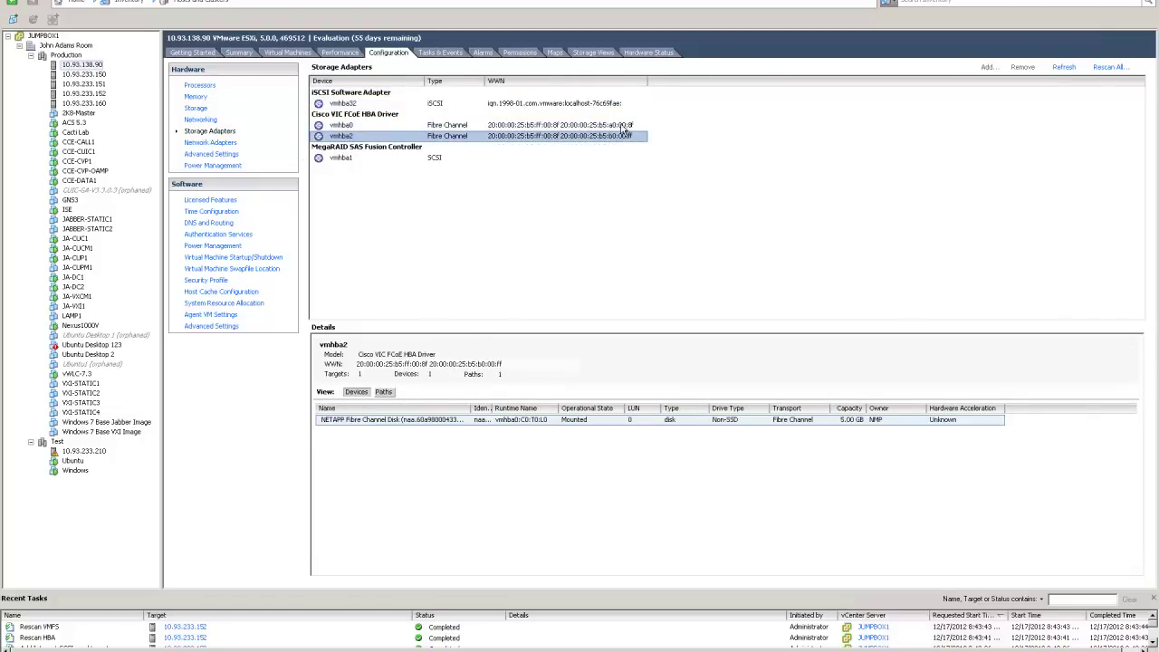
pyautogui.click(623, 136)
pyautogui.click(370, 130)
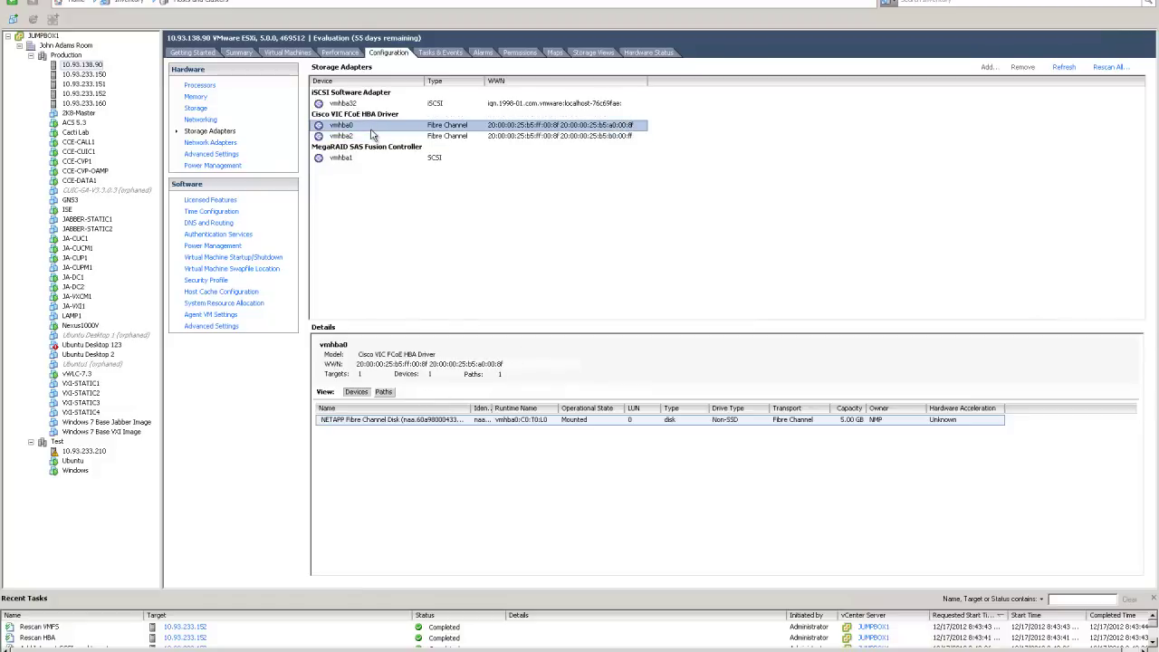
# - Switch details to Paths: vmhba0:C0:T0:L0 is Active (I/O), vmhba2's path is Active
pyautogui.click(391, 422)
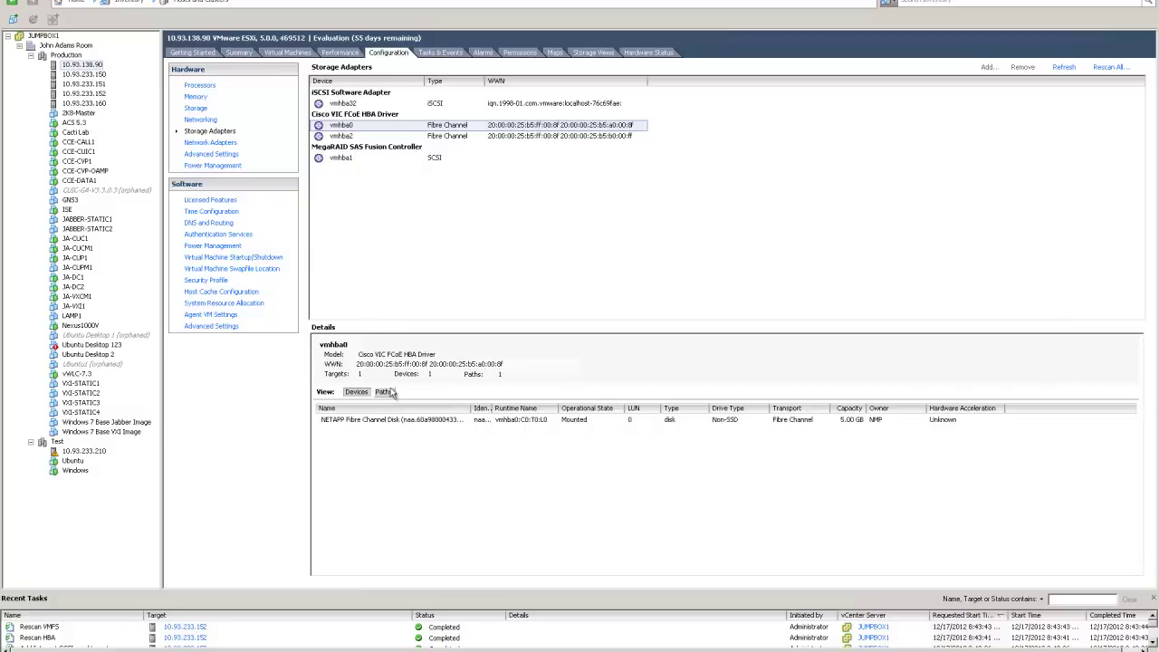
pyautogui.click(386, 392)
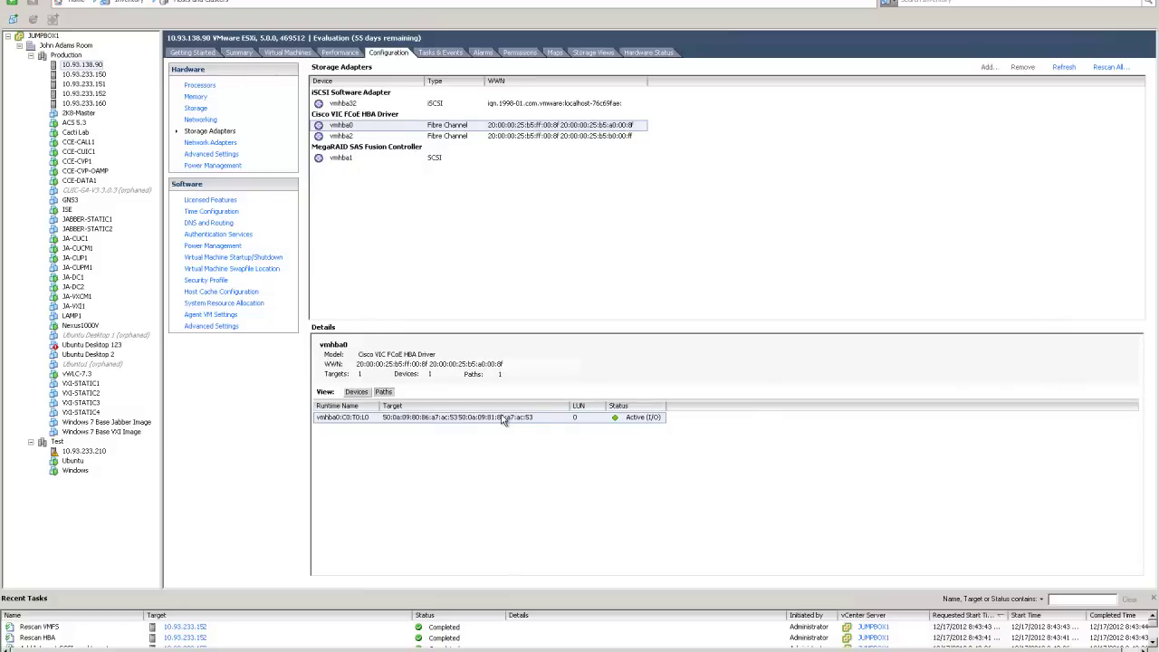
pyautogui.click(399, 137)
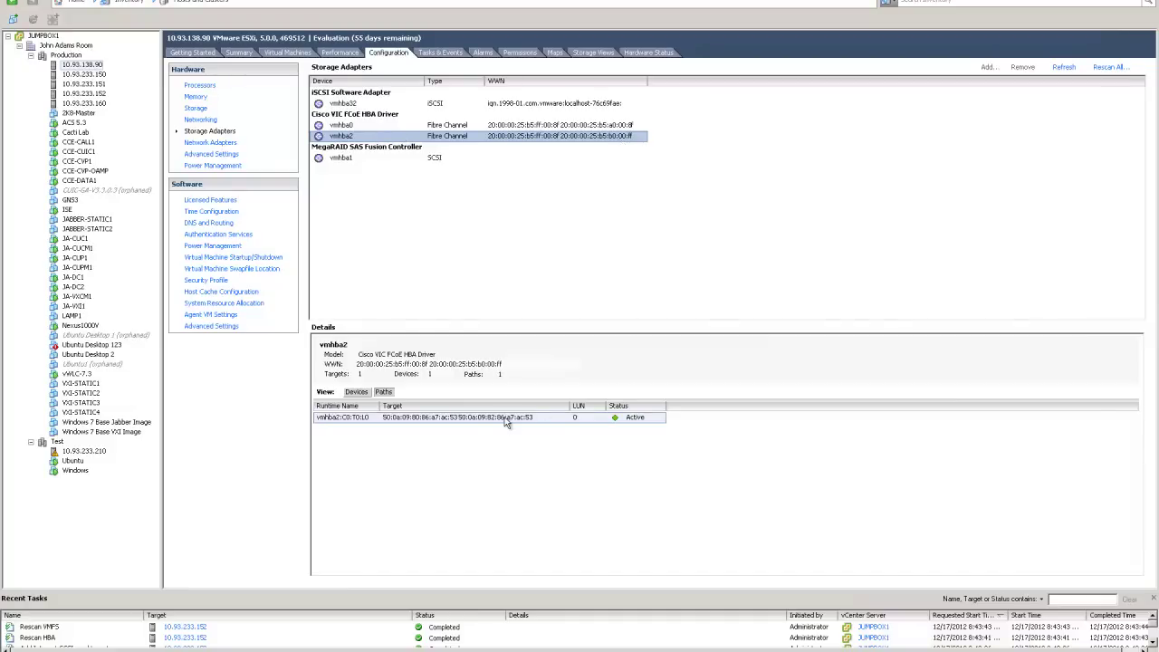
pyautogui.click(534, 125)
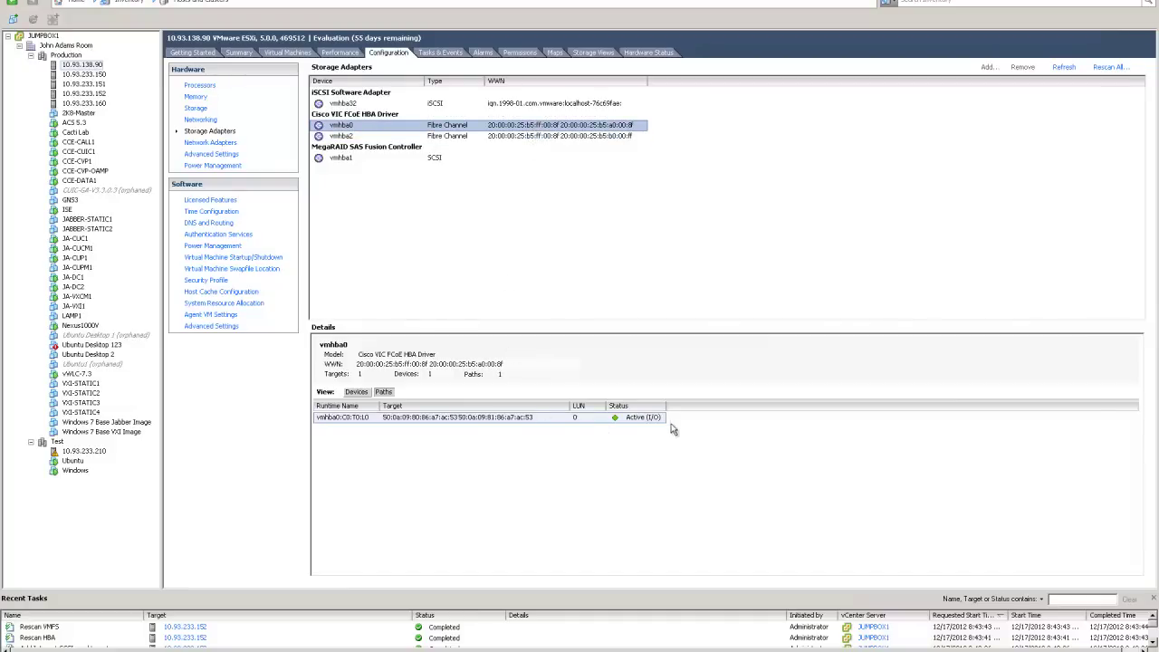